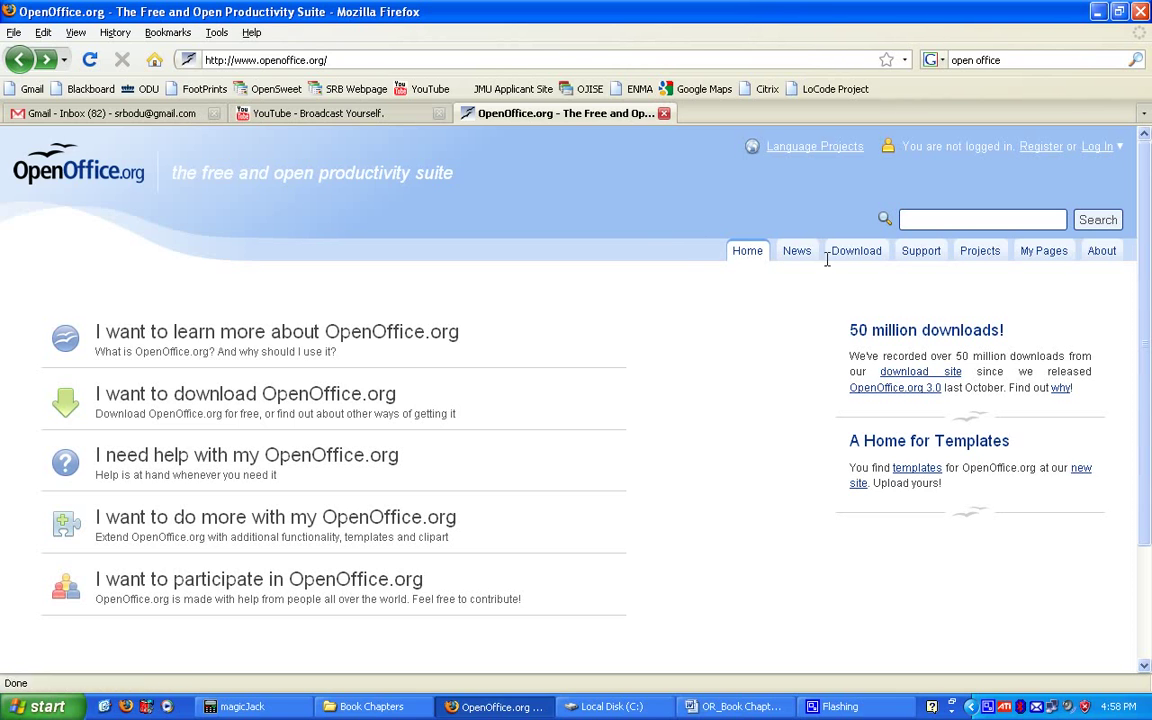
Step: Open the OpenOffice.org Downloads page offering version 3.0.1 for Windows
{"action": "left_click", "coordinate": [860, 256]}
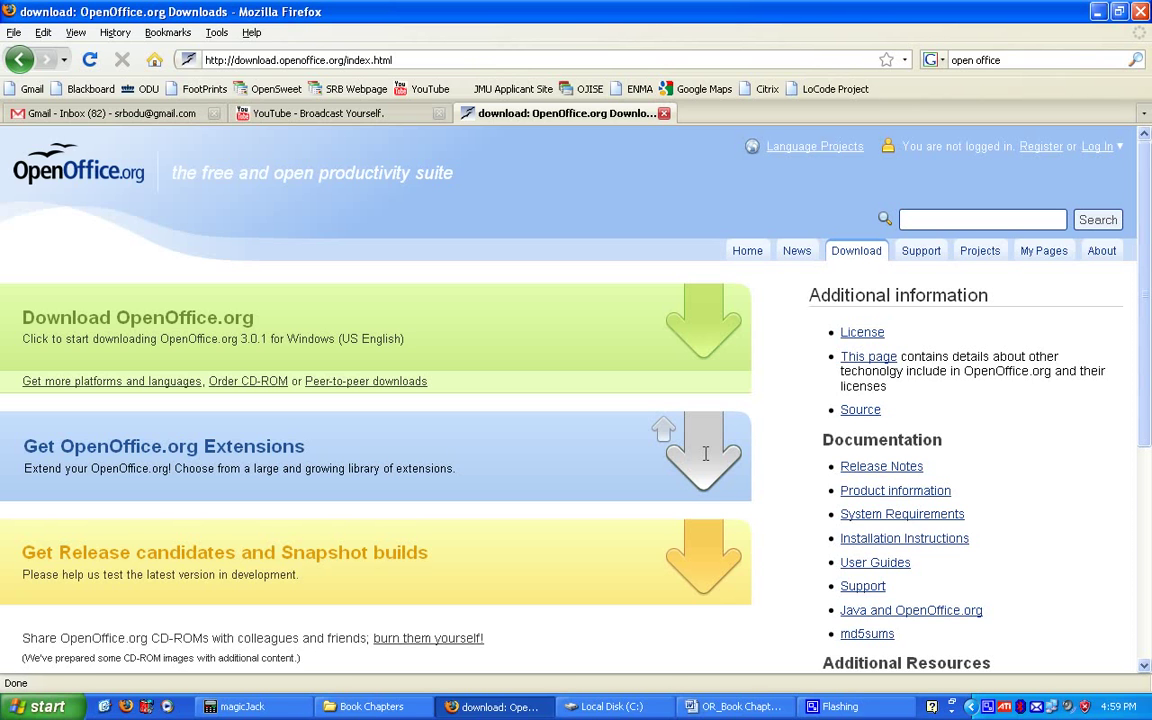
Step: Search the Extensions site for 'nonlinear solver' and open the Solver for Nonlinear Programming 0.9-beta-1 page
{"action": "left_click", "coordinate": [705, 453]}
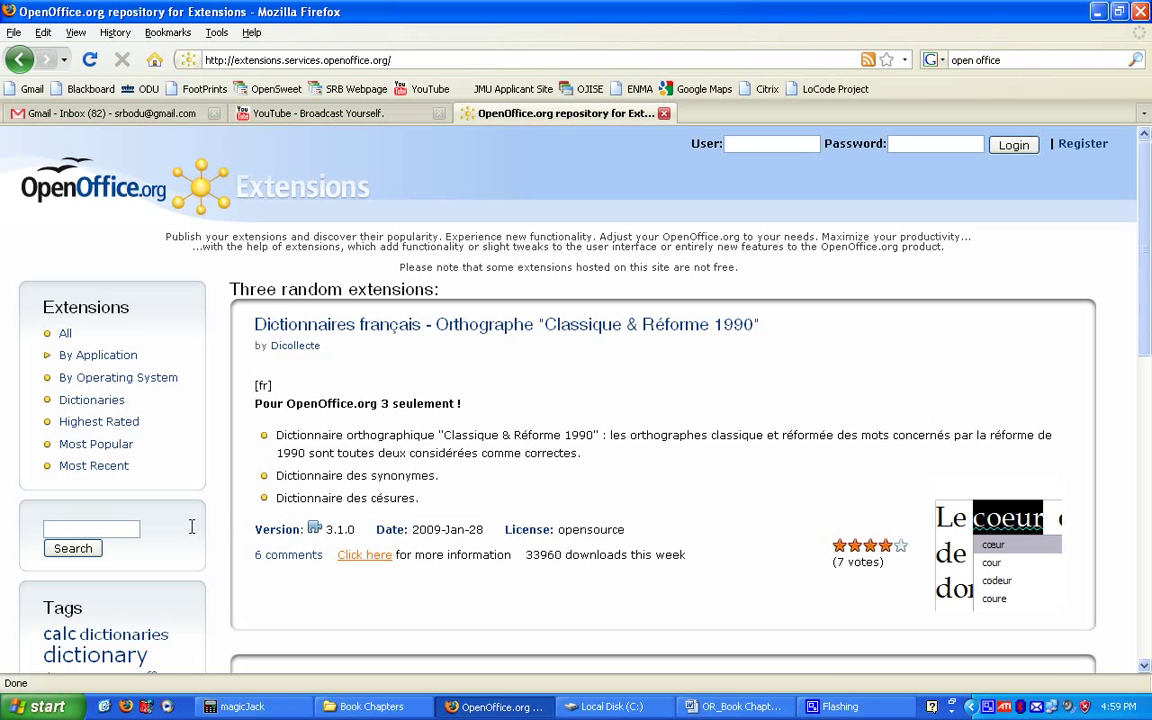
{"action": "left_click", "coordinate": [100, 528]}
{"action": "type", "text": "nonlinear solver"}
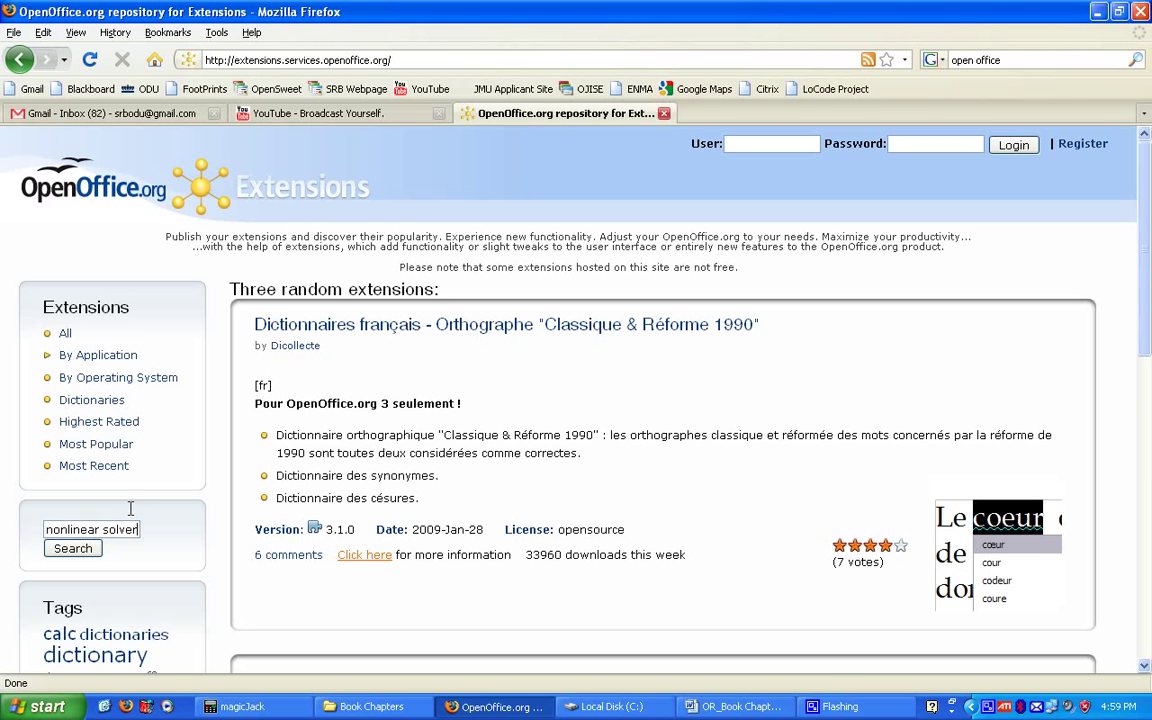
{"action": "key", "text": "Return"}
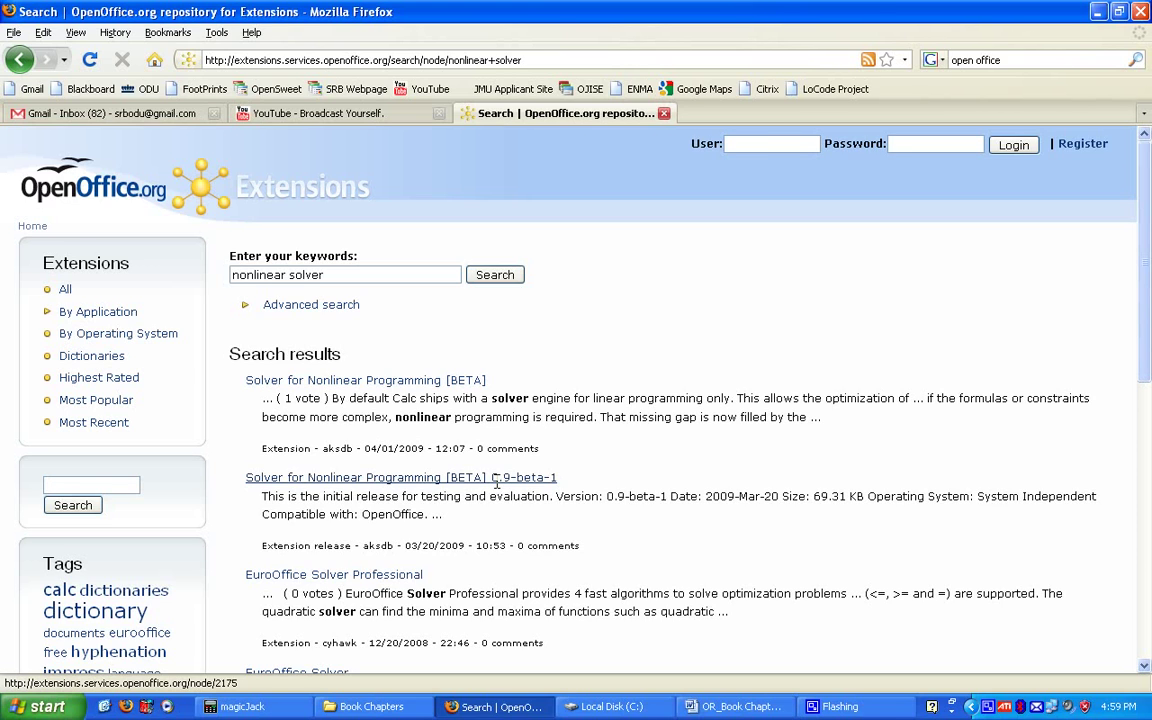
{"action": "left_click", "coordinate": [424, 478]}
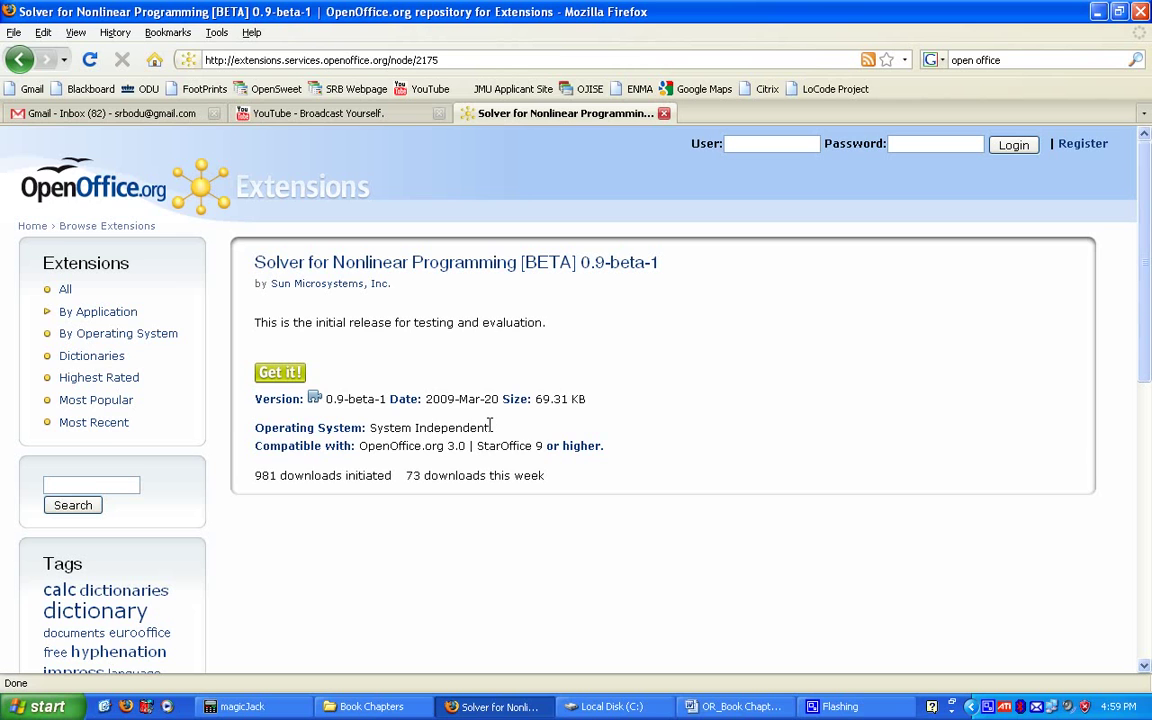
Step: Download NLPSolver.oxt and save it to the Desktop, replacing the existing copy
{"action": "left_click", "coordinate": [281, 373]}
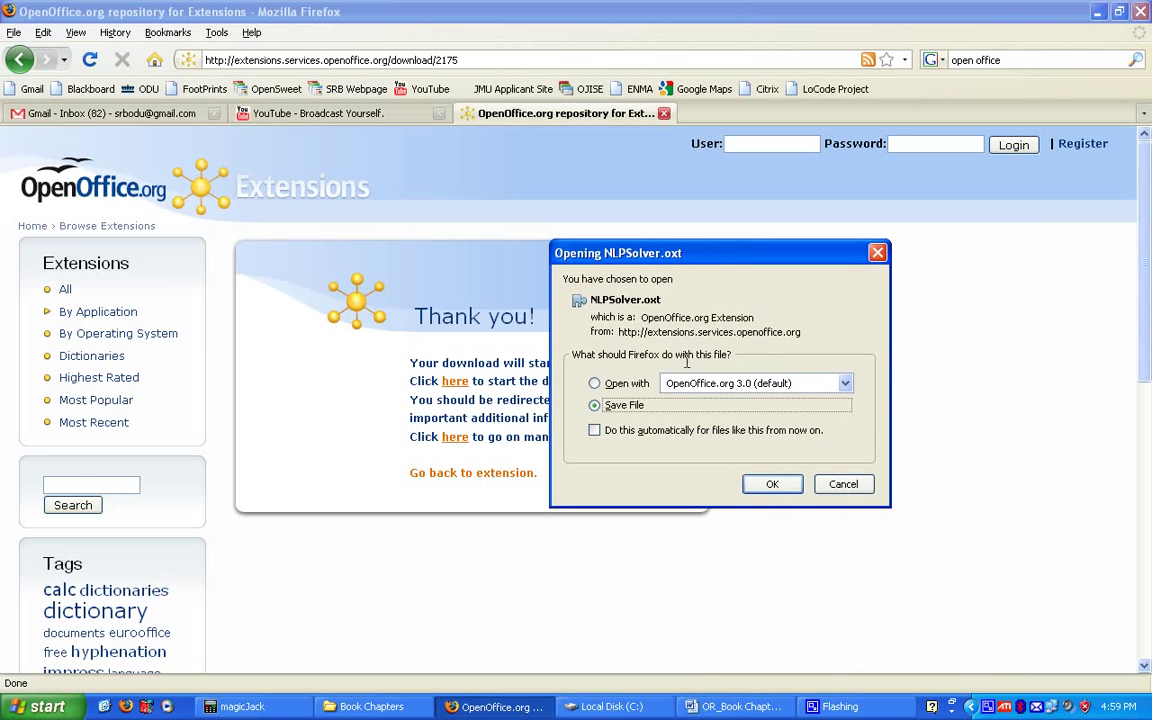
{"action": "left_click", "coordinate": [772, 484]}
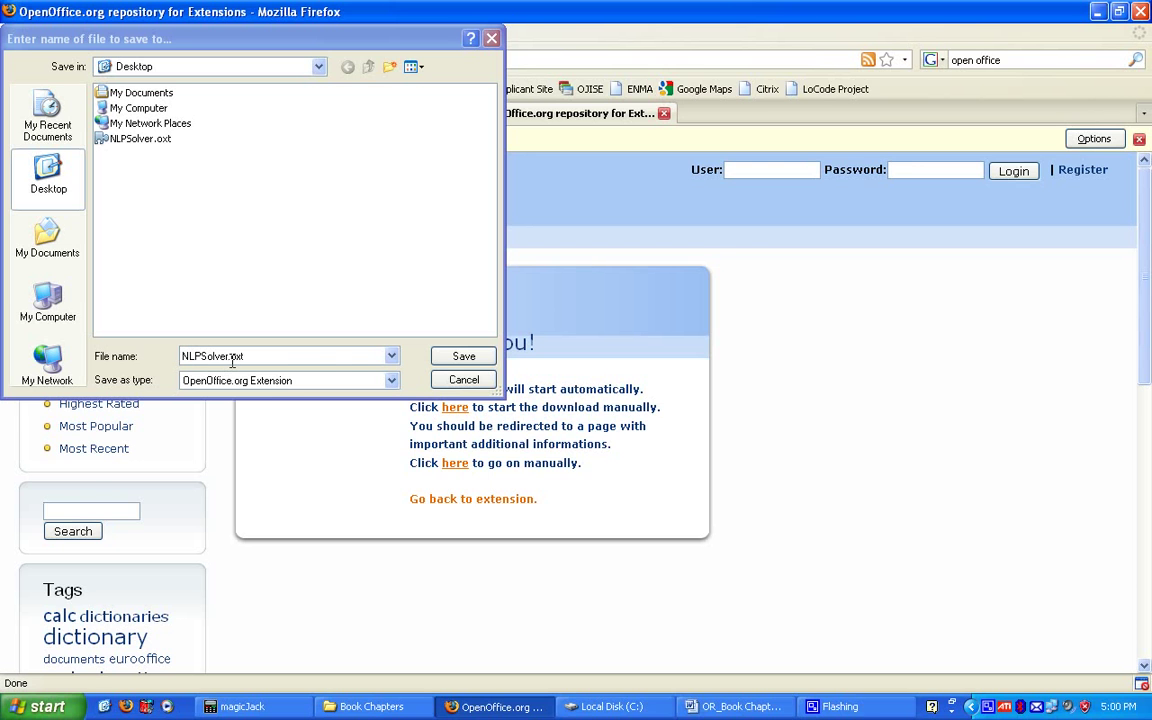
{"action": "left_click", "coordinate": [461, 356]}
{"action": "left_click", "coordinate": [540, 404]}
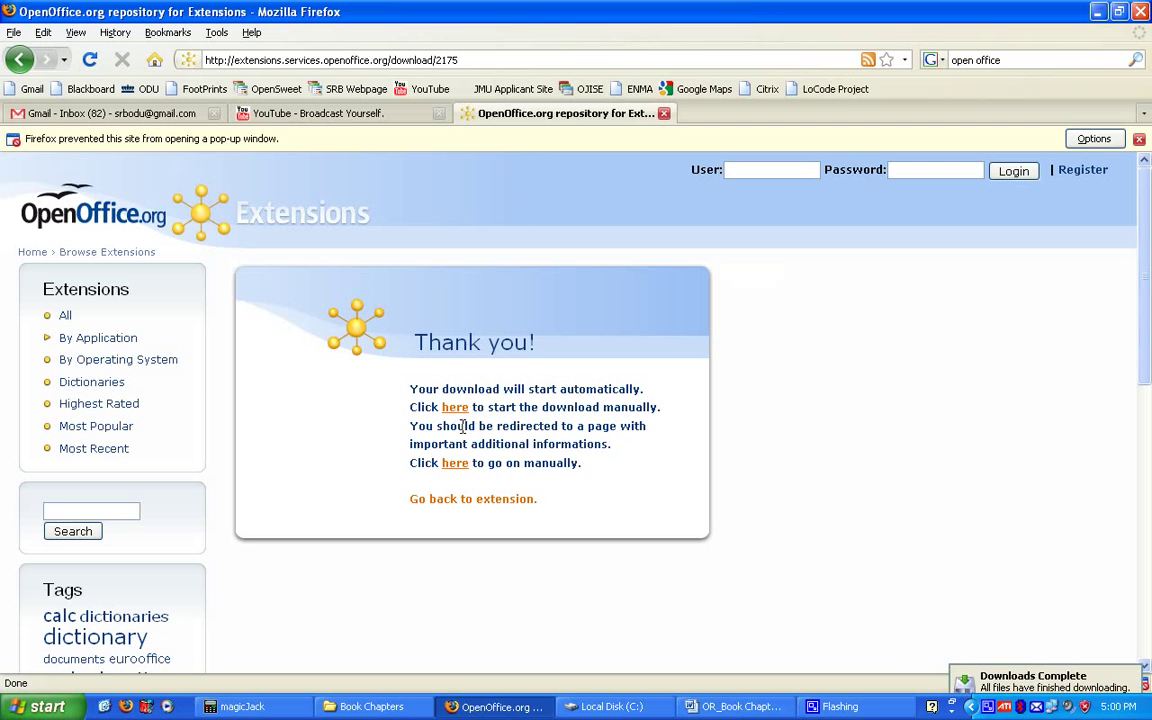
Step: Show the desktop with the downloaded NLPSolver.oxt file
{"action": "key", "text": "super+d"}
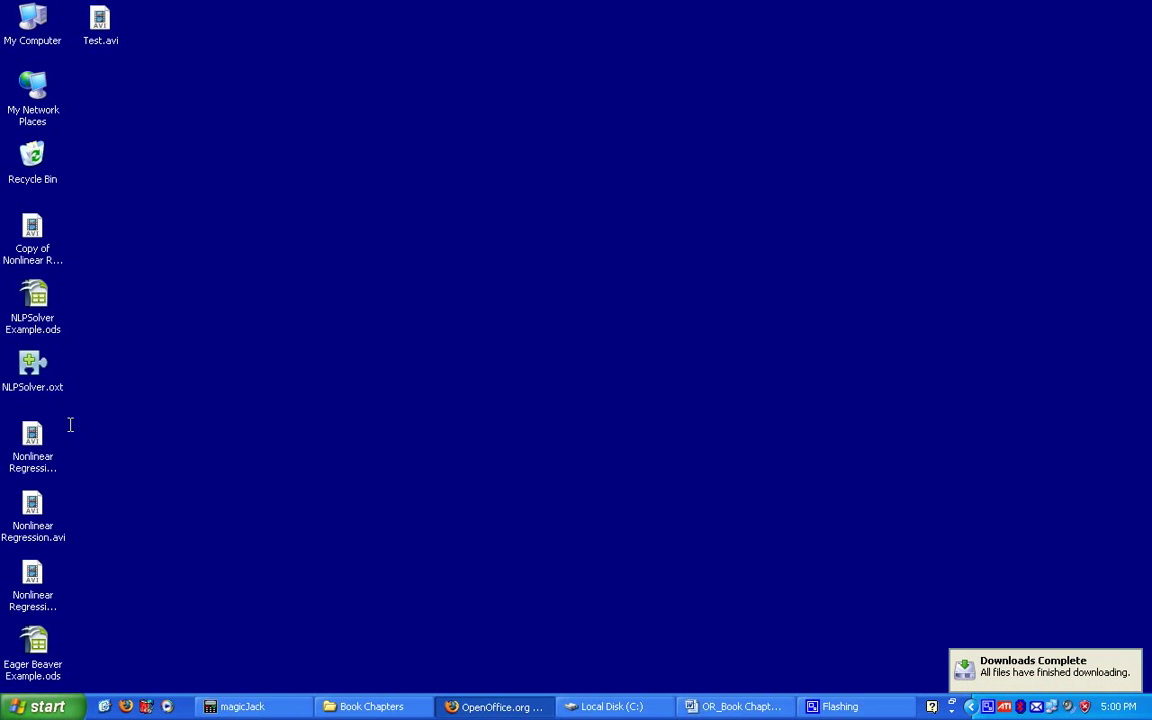
{"action": "left_click_drag", "start_coordinate": [105, 388], "coordinate": [12, 335]}
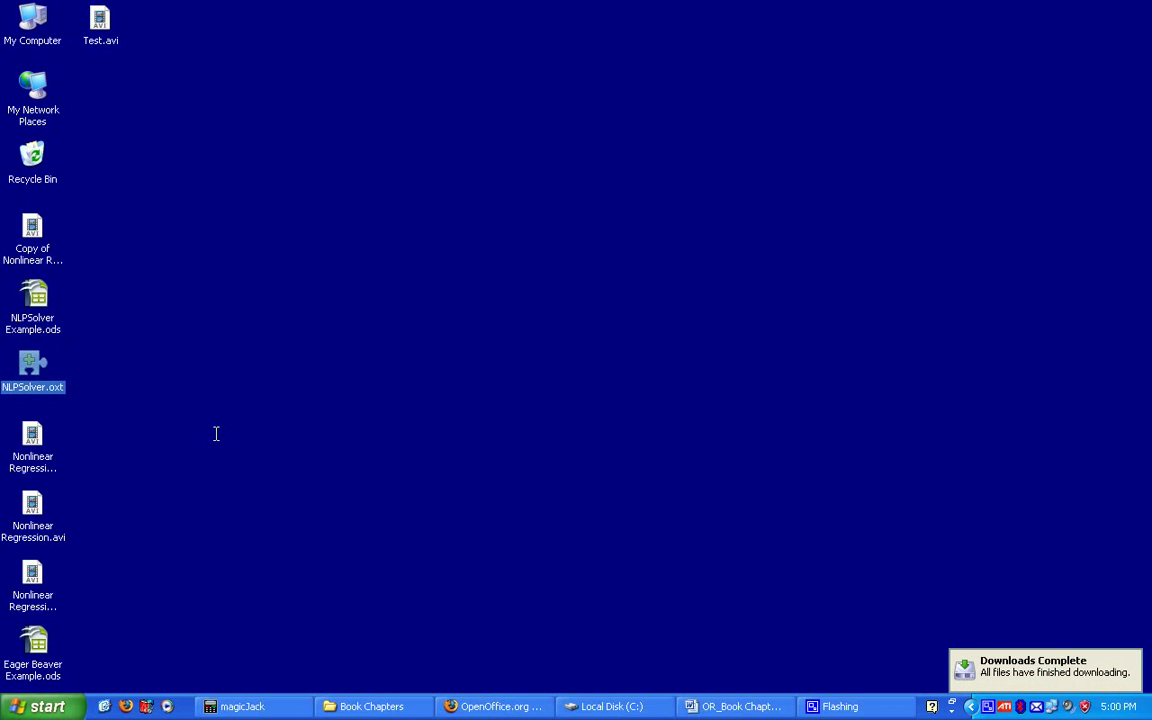
{"action": "left_click", "coordinate": [144, 355]}
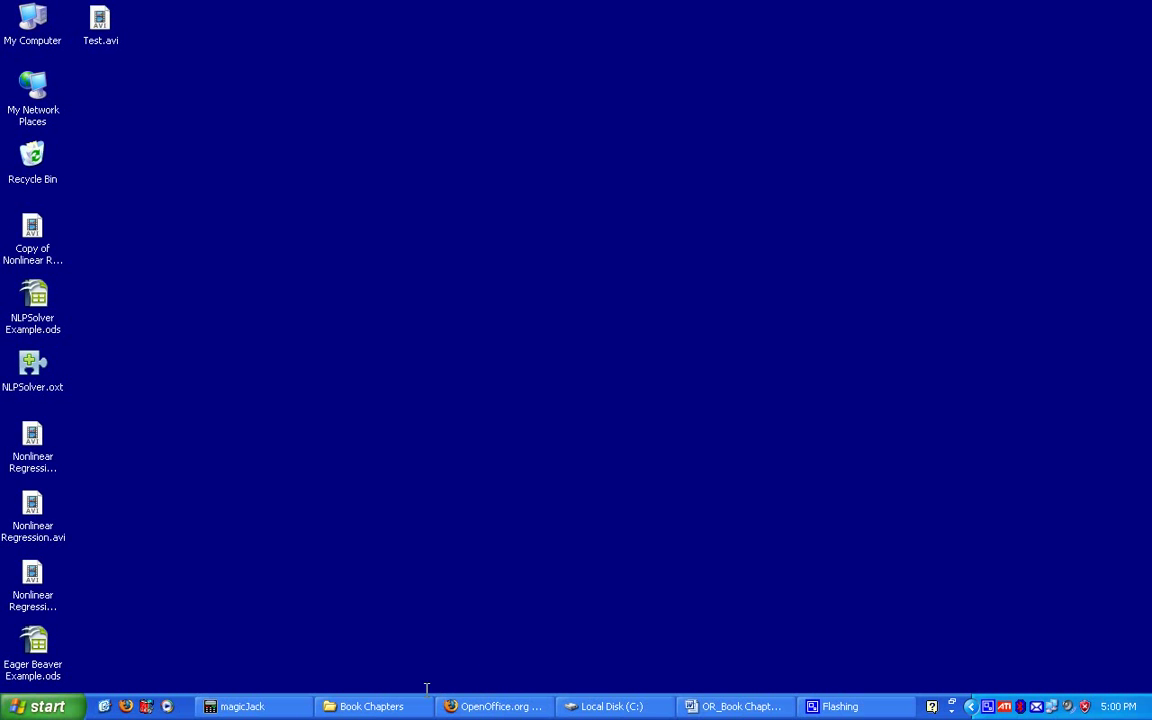
Step: Show the OpenOffice.org 3.0 program group in the Start menu's Programs list
{"action": "left_click", "coordinate": [45, 706]}
{"action": "mouse_move", "coordinate": [148, 478]}
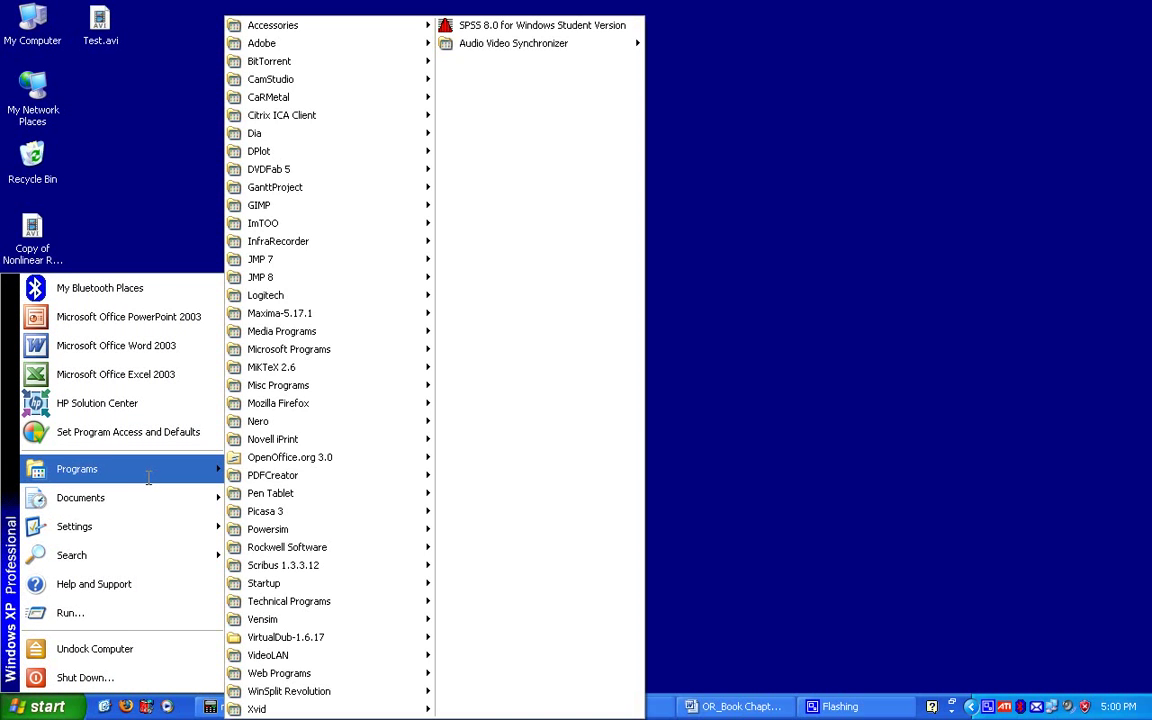
{"action": "mouse_move", "coordinate": [312, 252]}
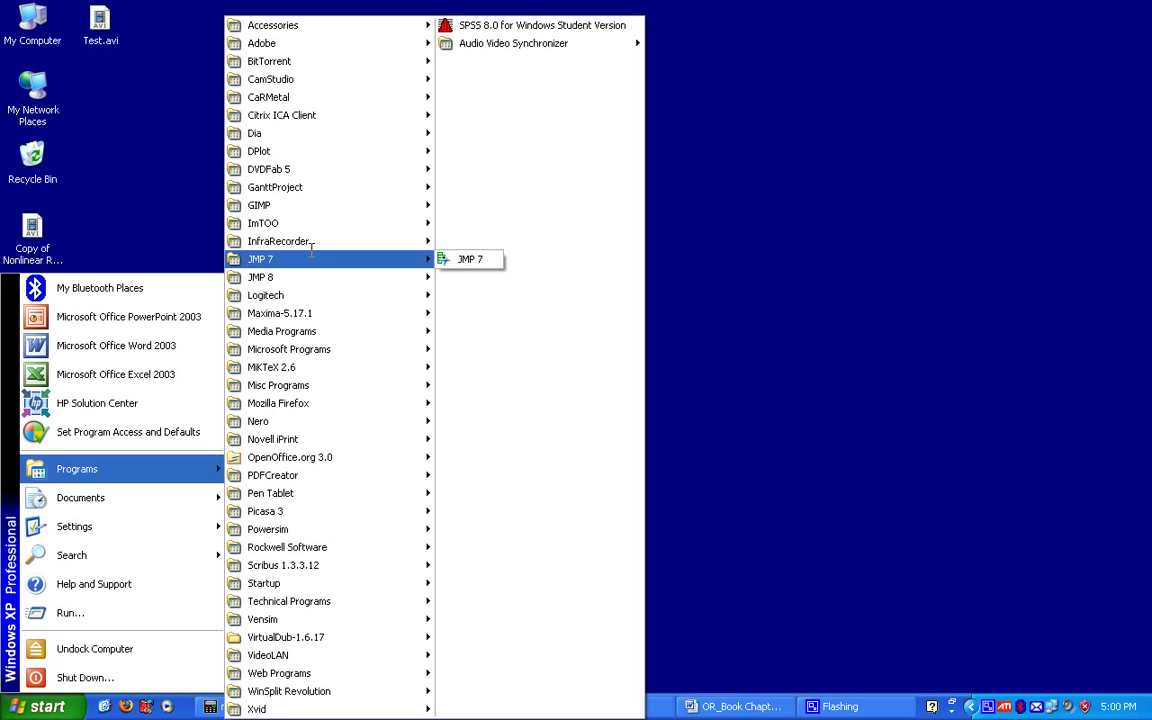
{"action": "mouse_move", "coordinate": [367, 452]}
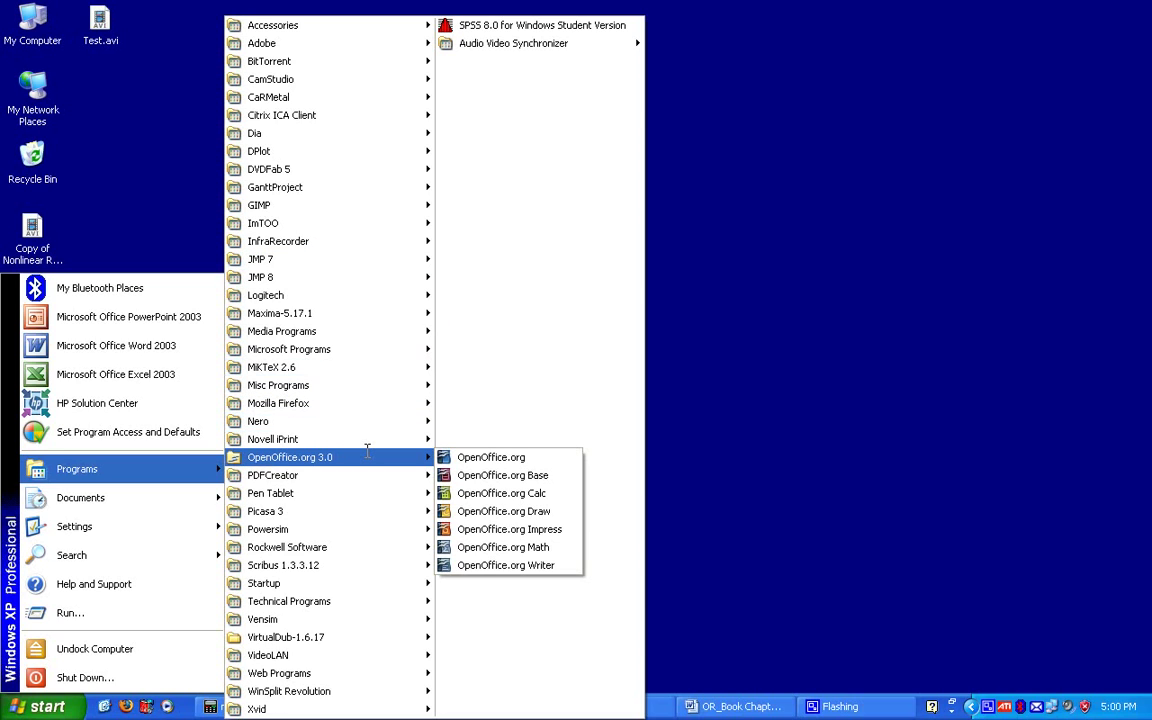
Step: Launch Calc, open Eager Beaver Example.ods from the Desktop and show the Eager Beaver sheet
{"action": "left_click", "coordinate": [493, 495]}
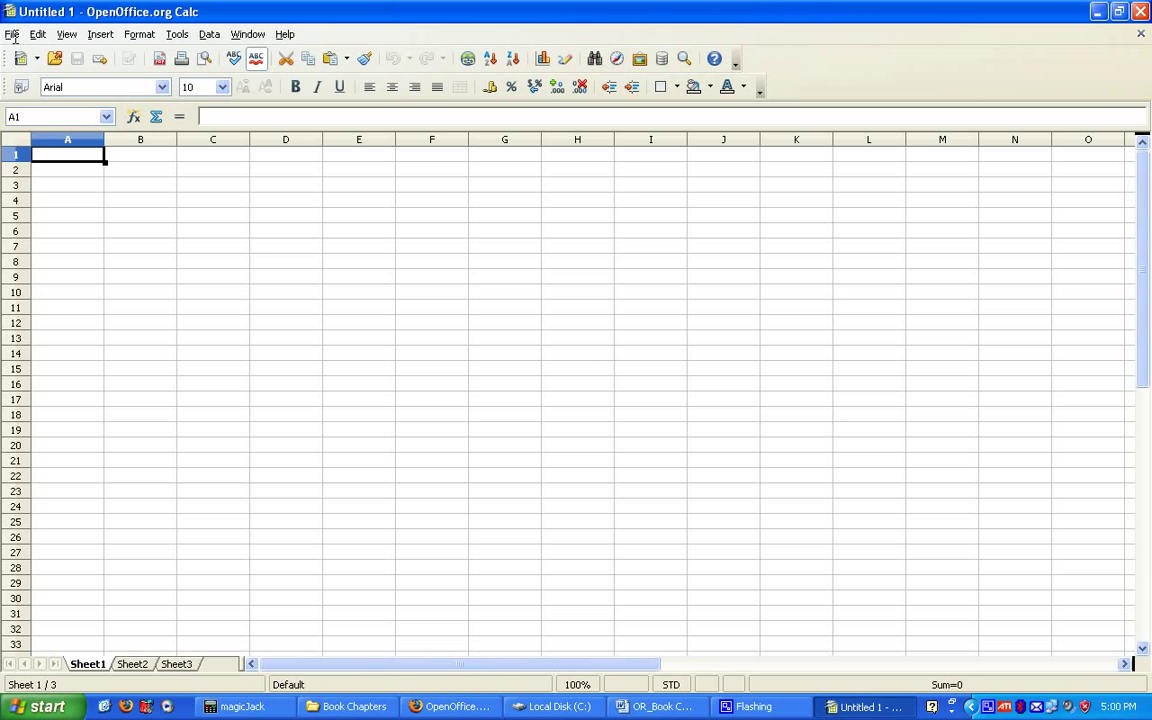
{"action": "left_click", "coordinate": [12, 36]}
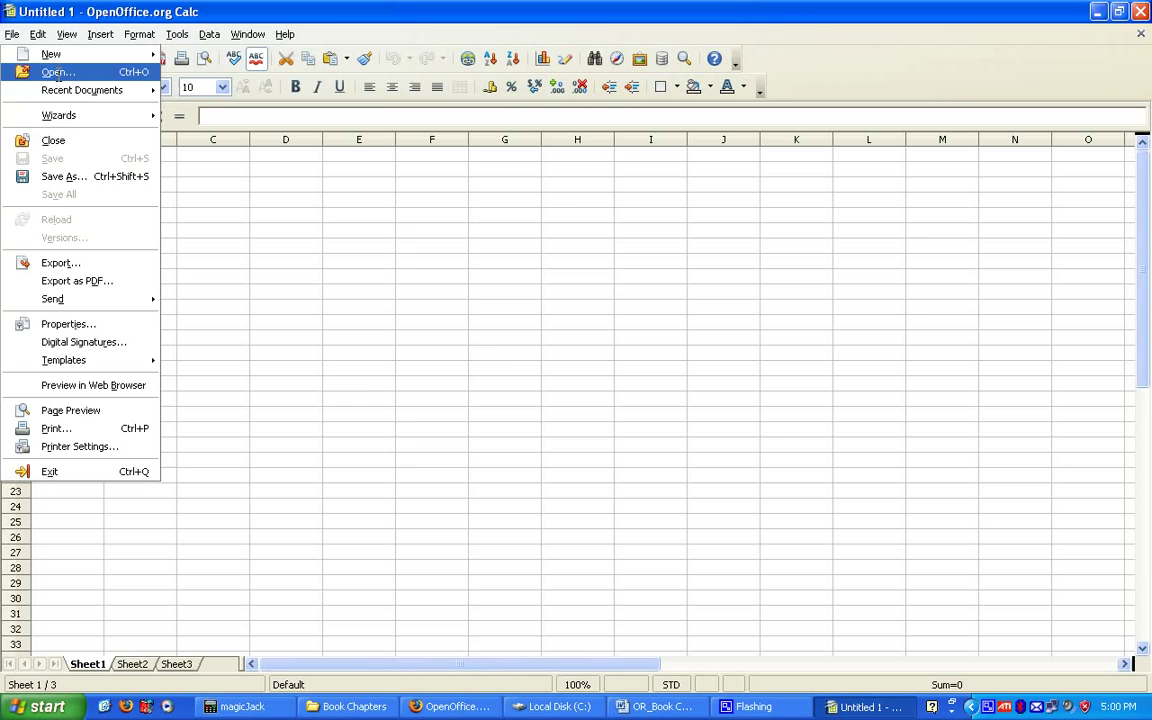
{"action": "left_click", "coordinate": [45, 70]}
{"action": "left_click", "coordinate": [578, 179]}
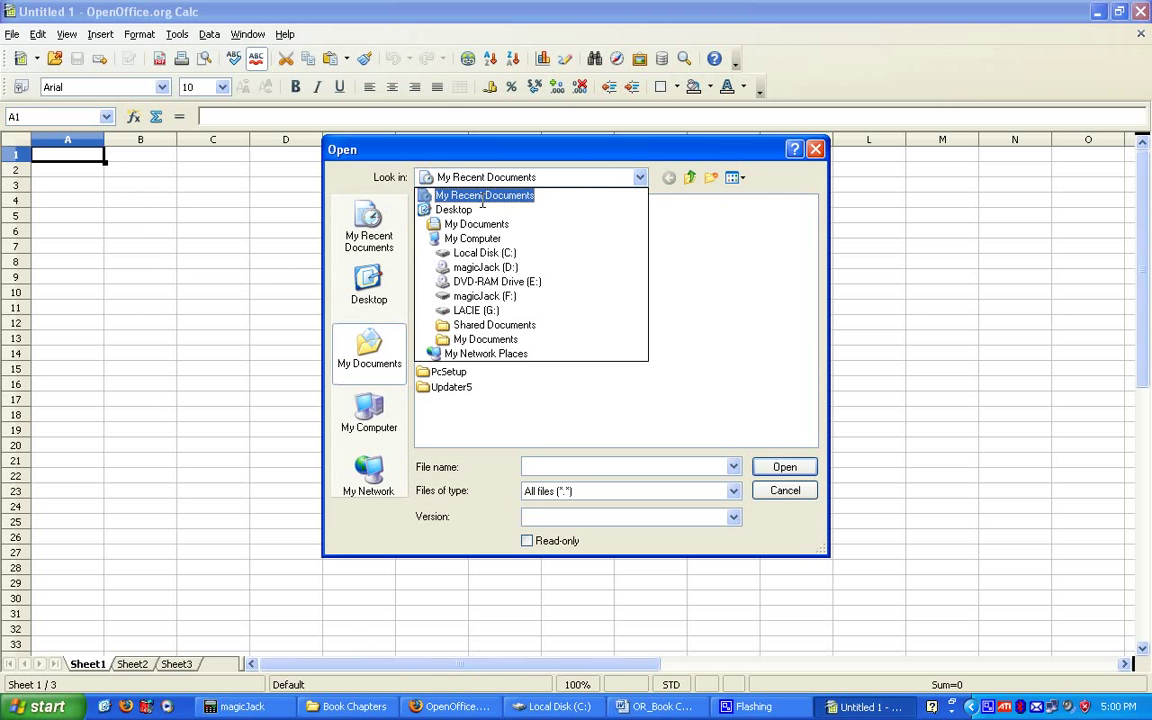
{"action": "left_click", "coordinate": [462, 209]}
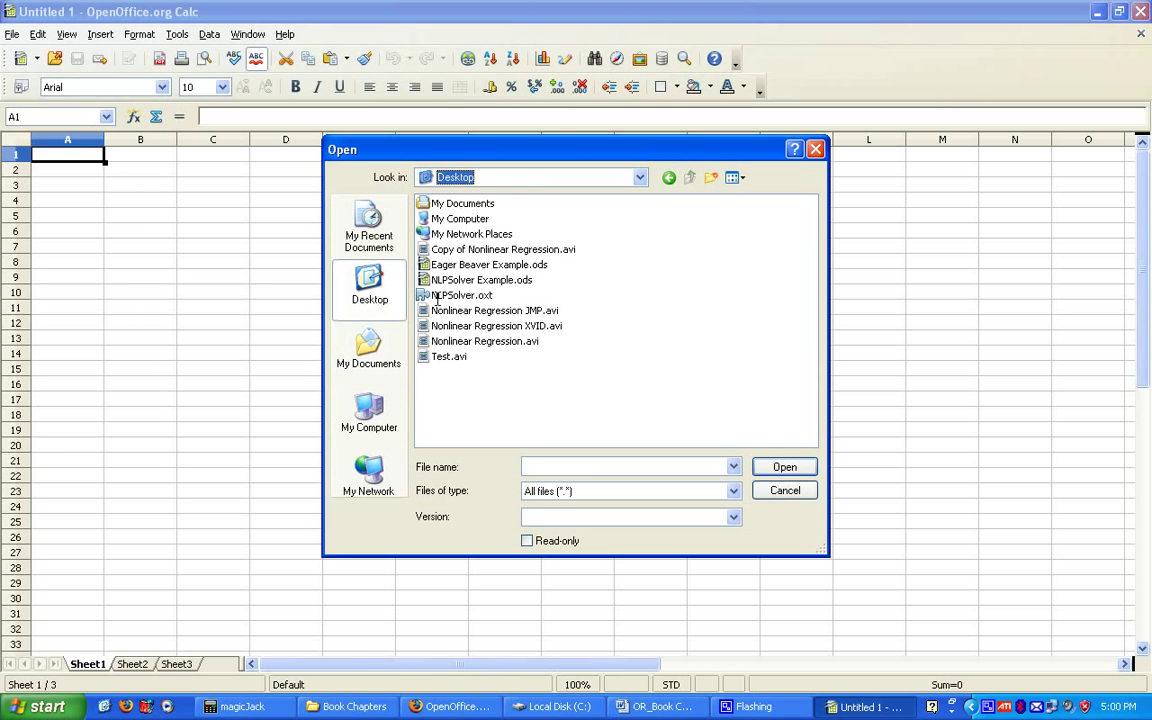
{"action": "left_click", "coordinate": [480, 264]}
{"action": "key", "text": "Return"}
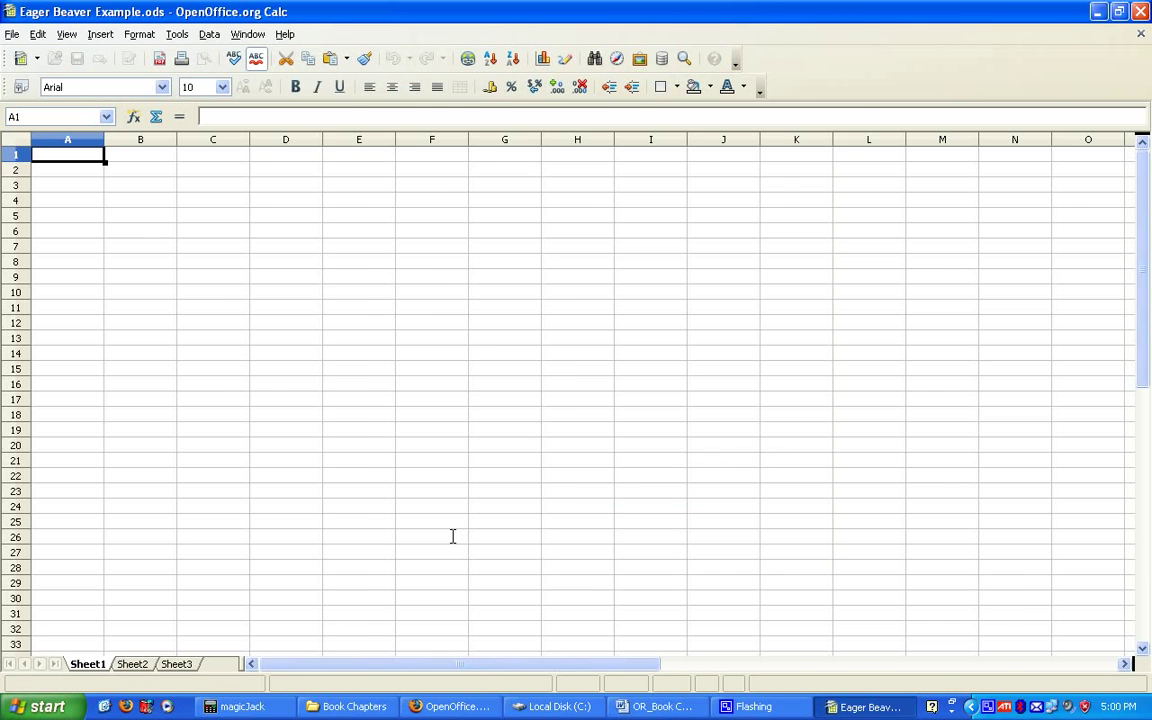
{"action": "left_click", "coordinate": [103, 664]}
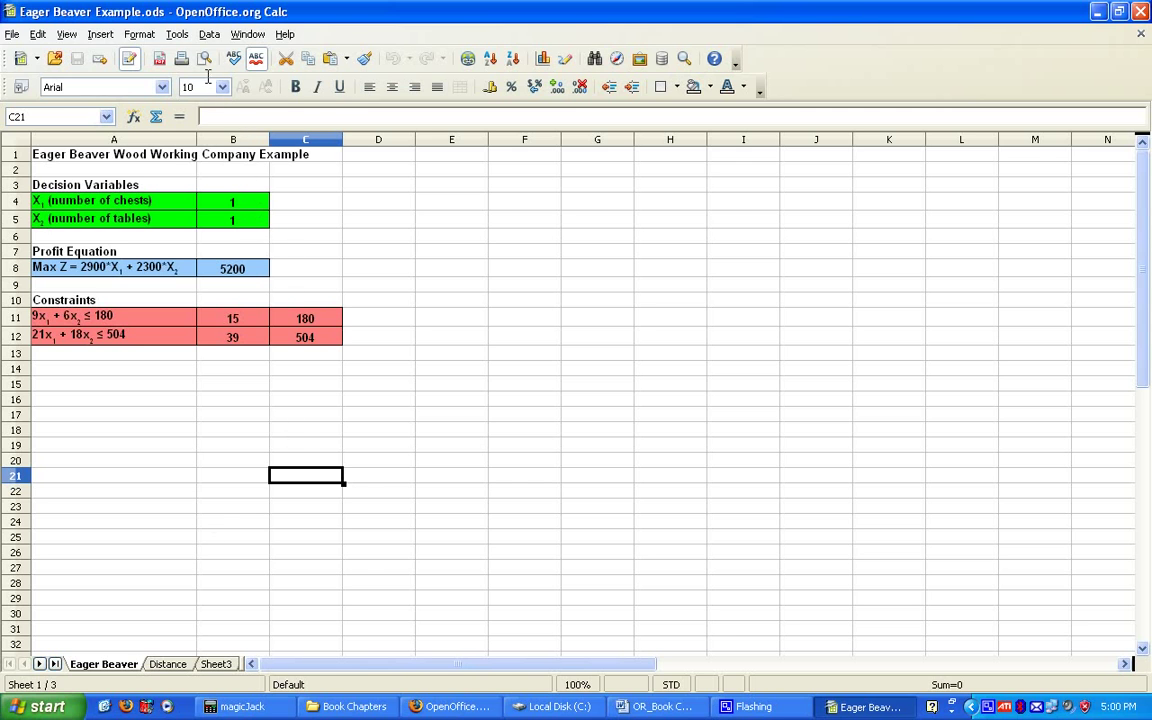
Step: Install NLPSolver.oxt from the Desktop via the Extension Manager, replacing the old solver and accepting the license
{"action": "left_click", "coordinate": [177, 34]}
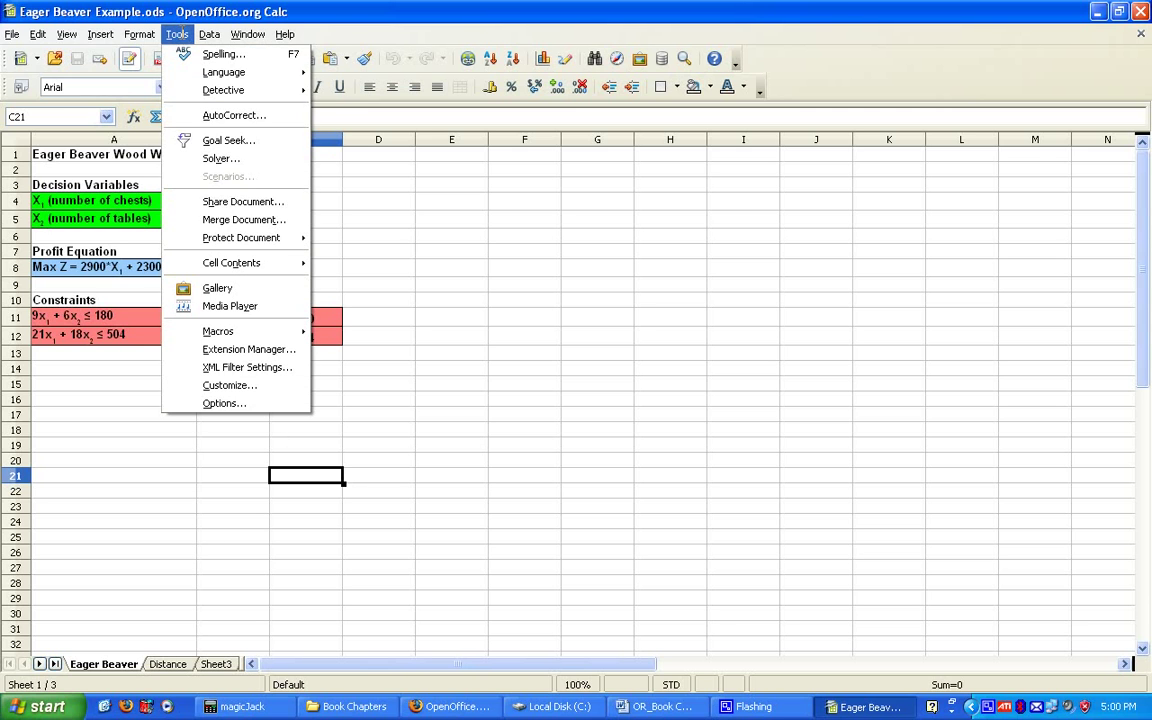
{"action": "left_click", "coordinate": [226, 349]}
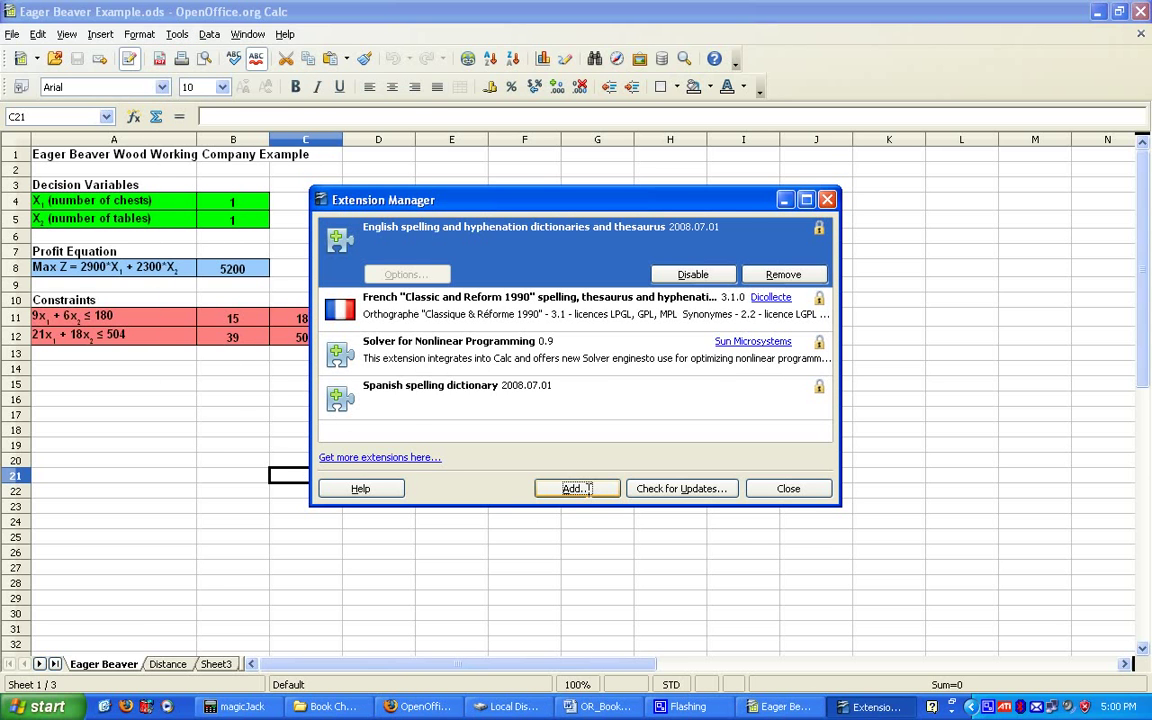
{"action": "left_click", "coordinate": [577, 489]}
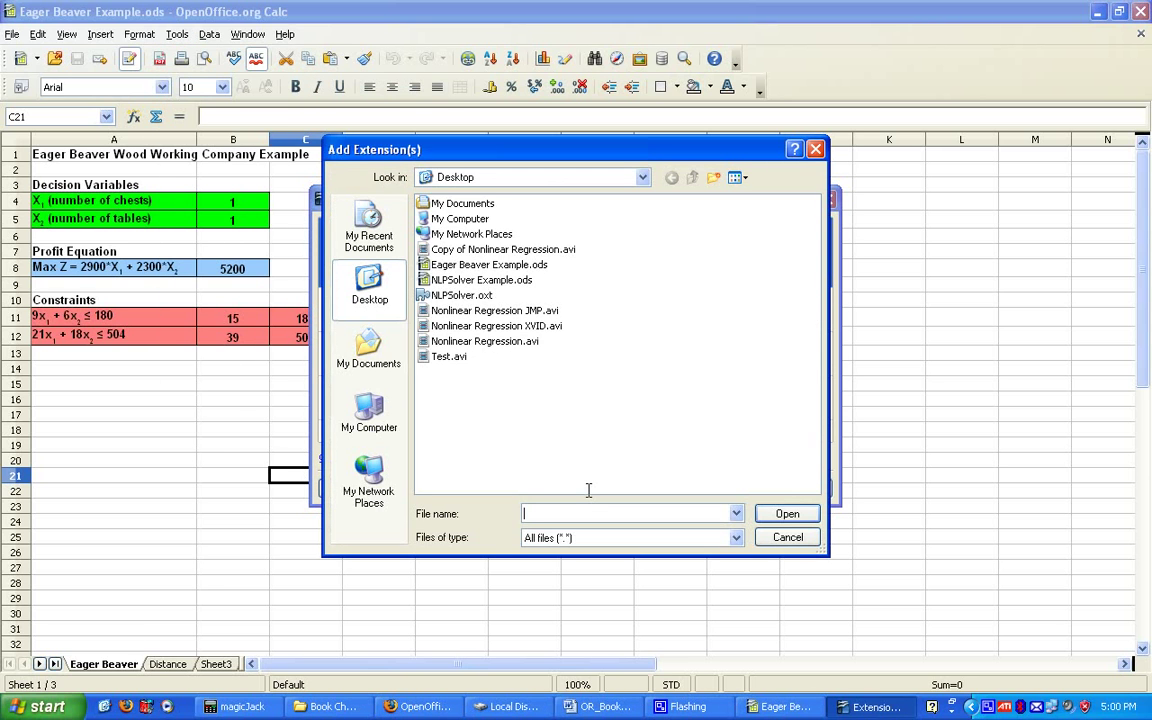
{"action": "left_click", "coordinate": [462, 296]}
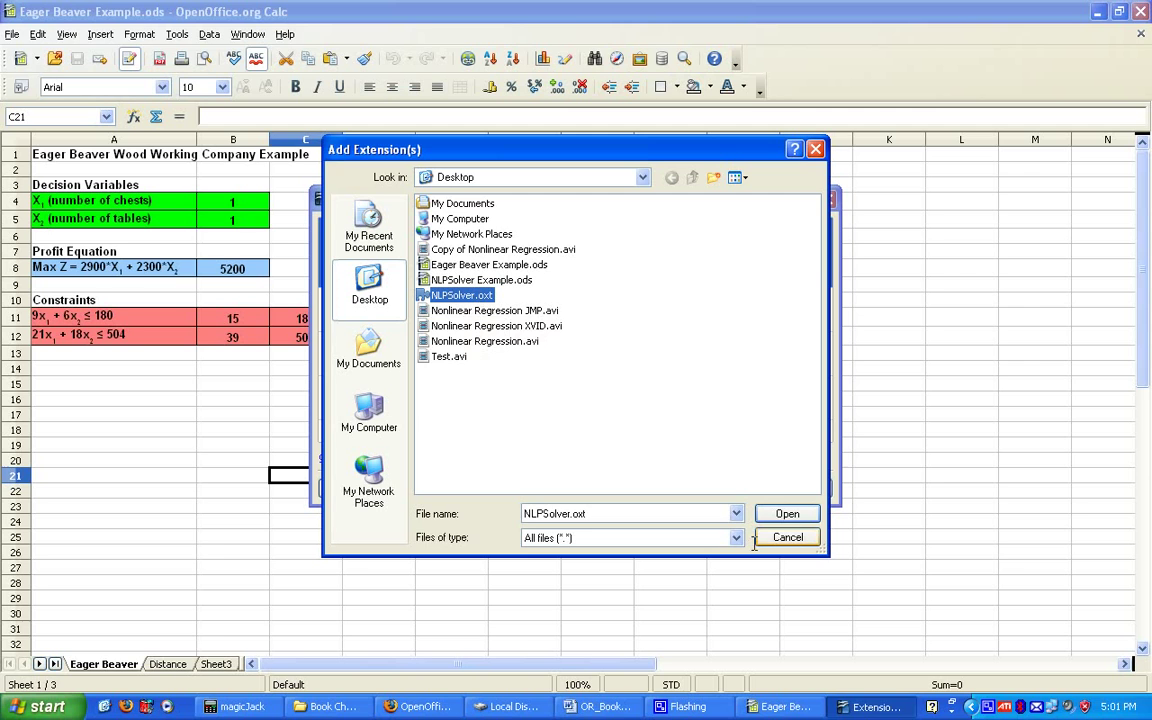
{"action": "key", "text": "Return"}
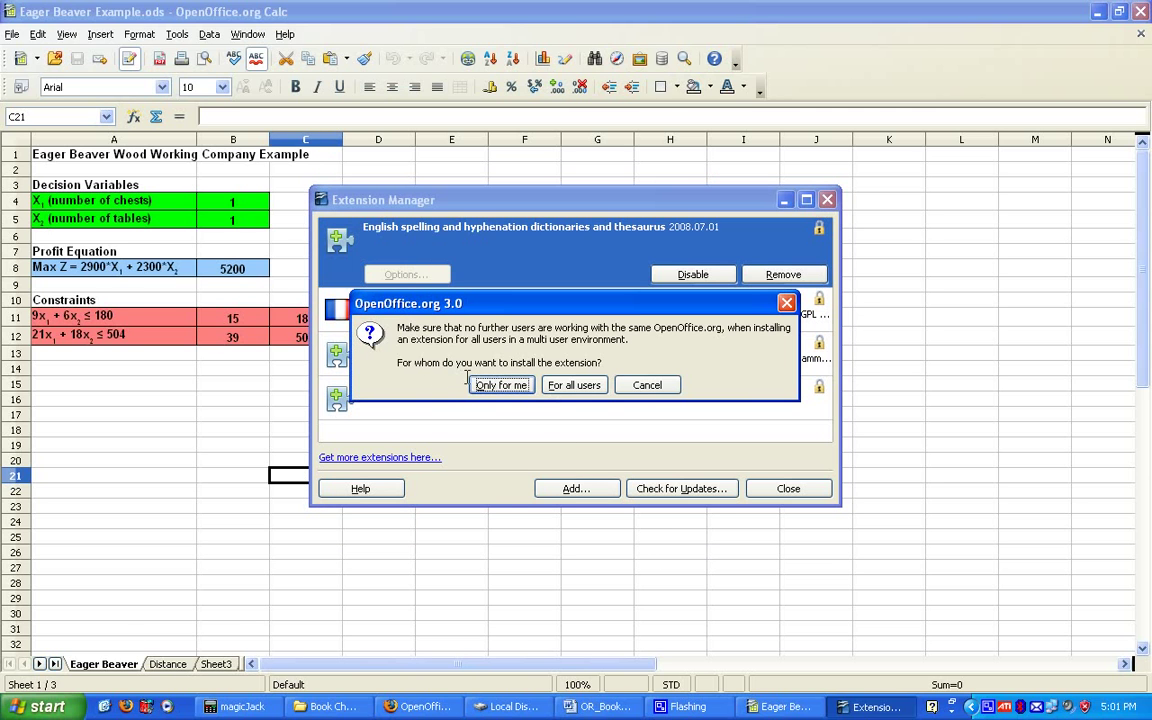
{"action": "left_click", "coordinate": [566, 386]}
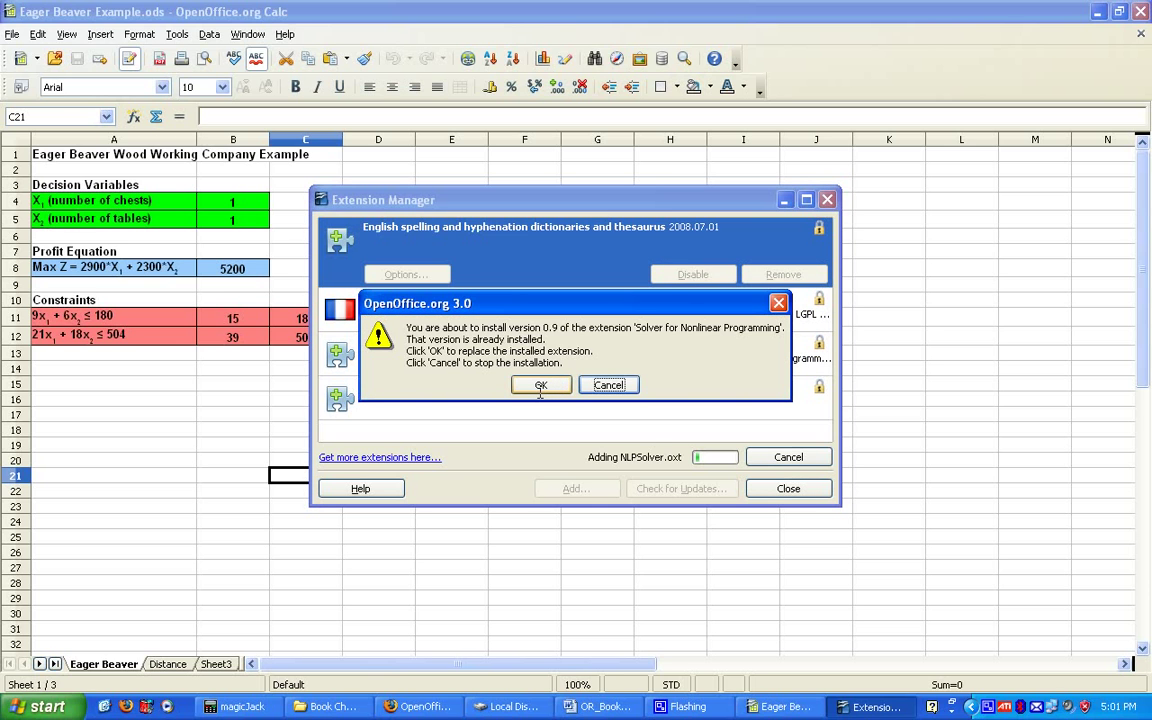
{"action": "left_click", "coordinate": [540, 386]}
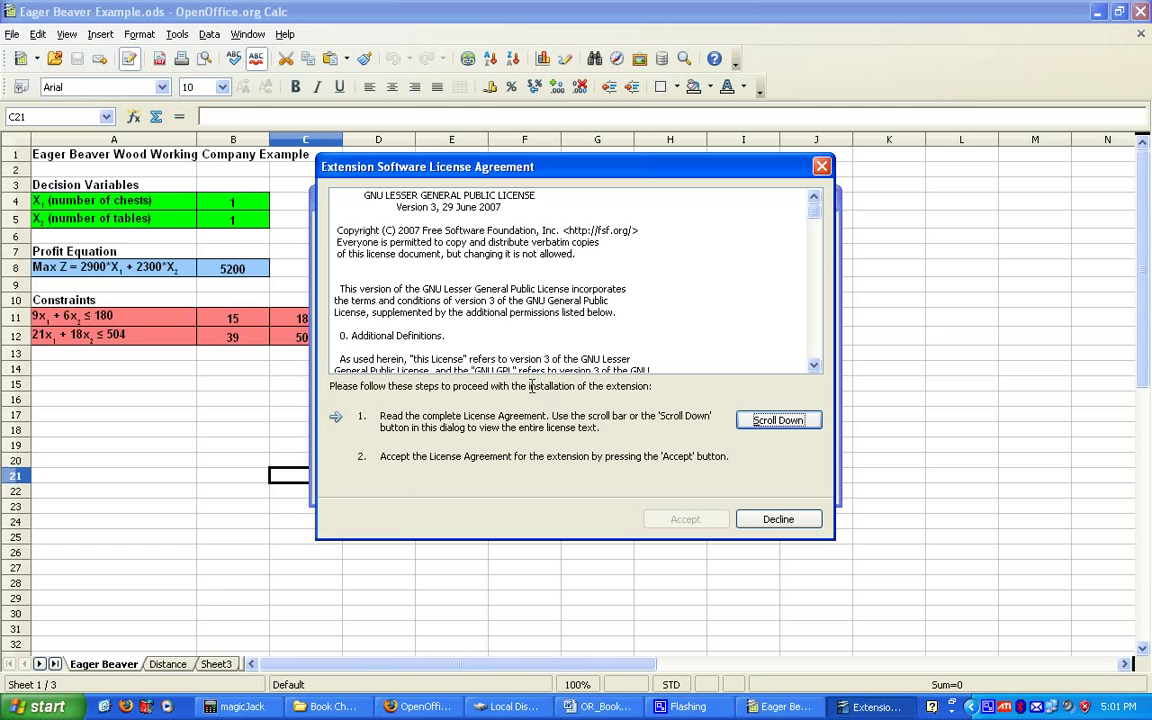
{"action": "left_click_drag", "start_coordinate": [813, 205], "coordinate": [805, 360]}
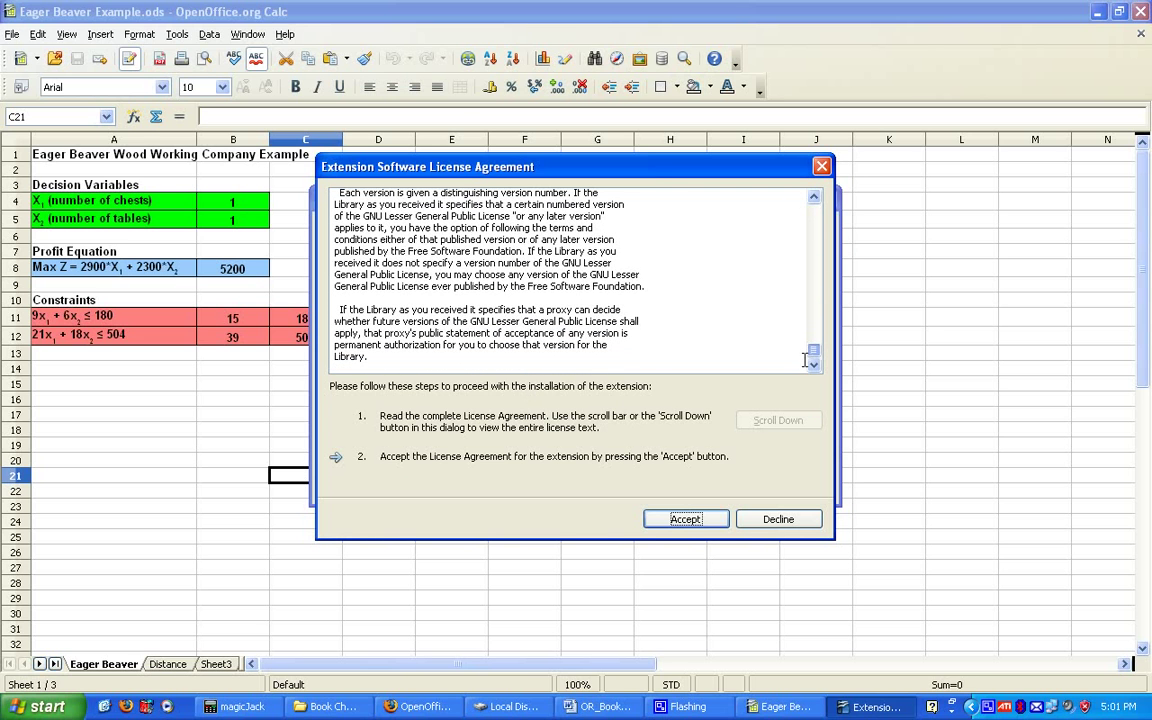
{"action": "left_click", "coordinate": [683, 518]}
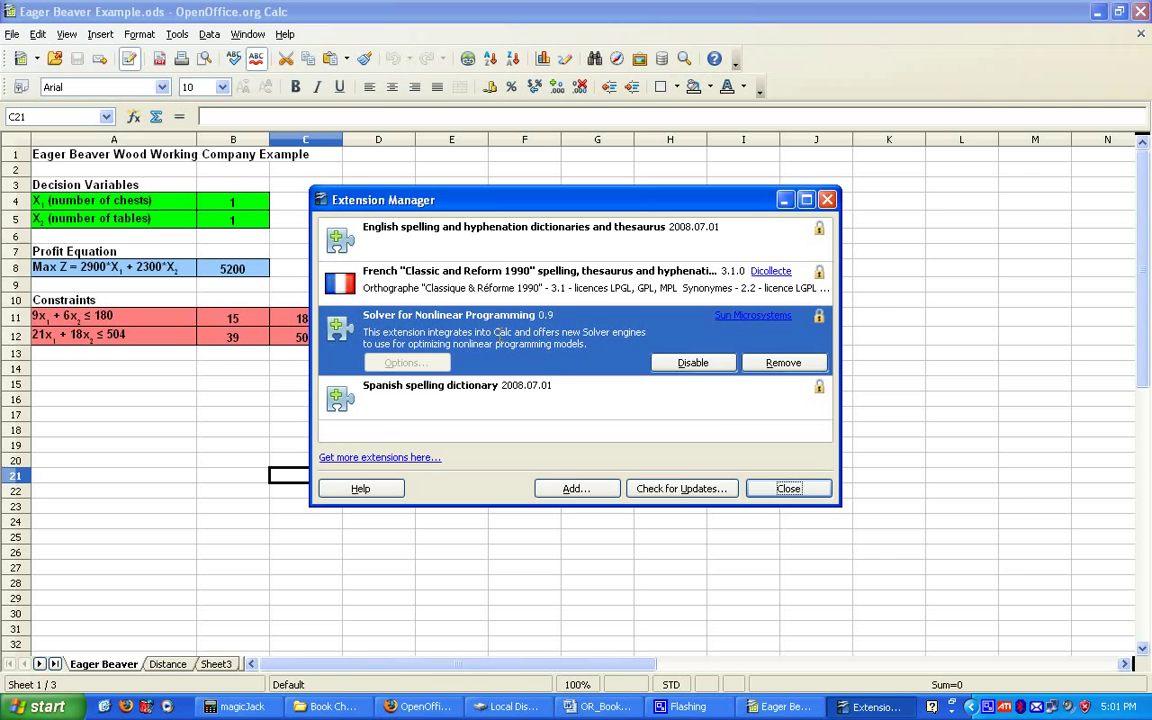
{"action": "left_click", "coordinate": [788, 488]}
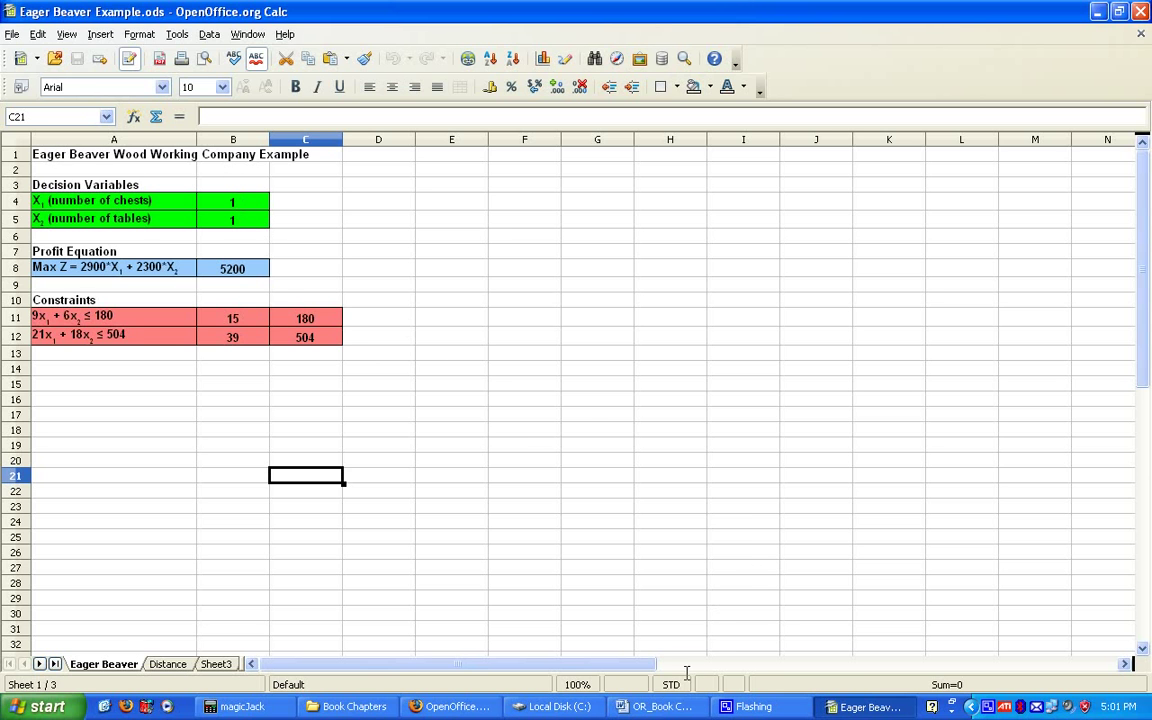
Step: Show the Graphical Method chapter document in Word in full-screen view
{"action": "left_click", "coordinate": [655, 706]}
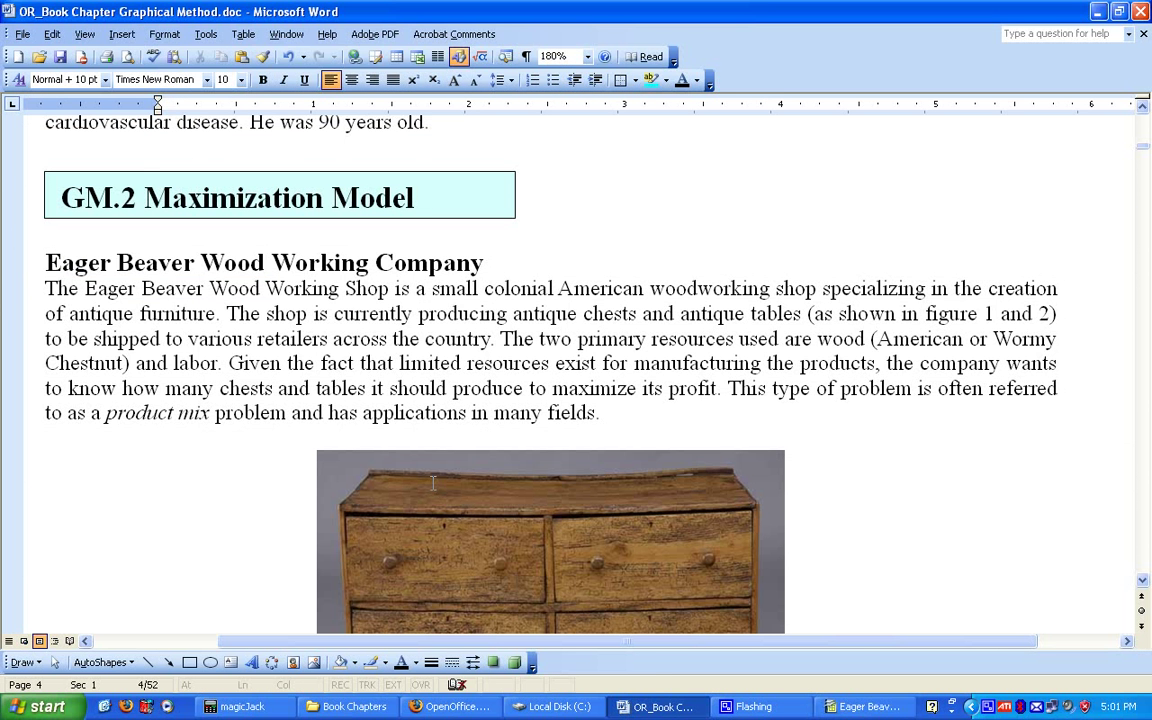
{"action": "left_click", "coordinate": [84, 34]}
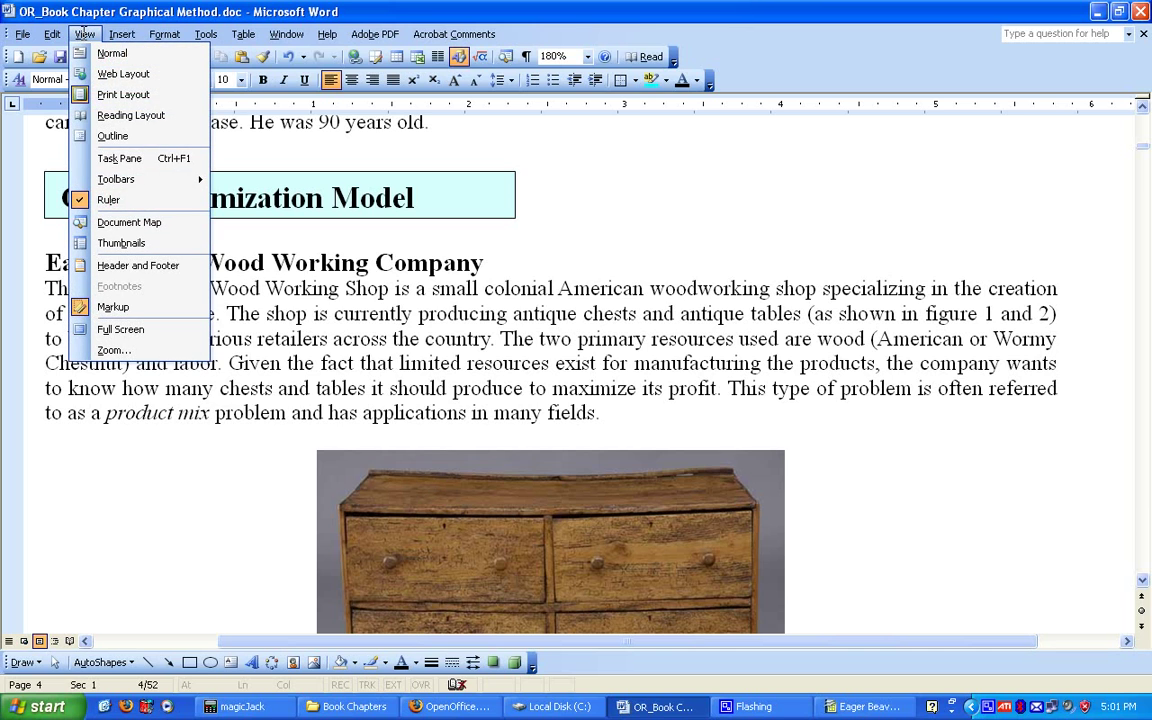
{"action": "left_click", "coordinate": [118, 329]}
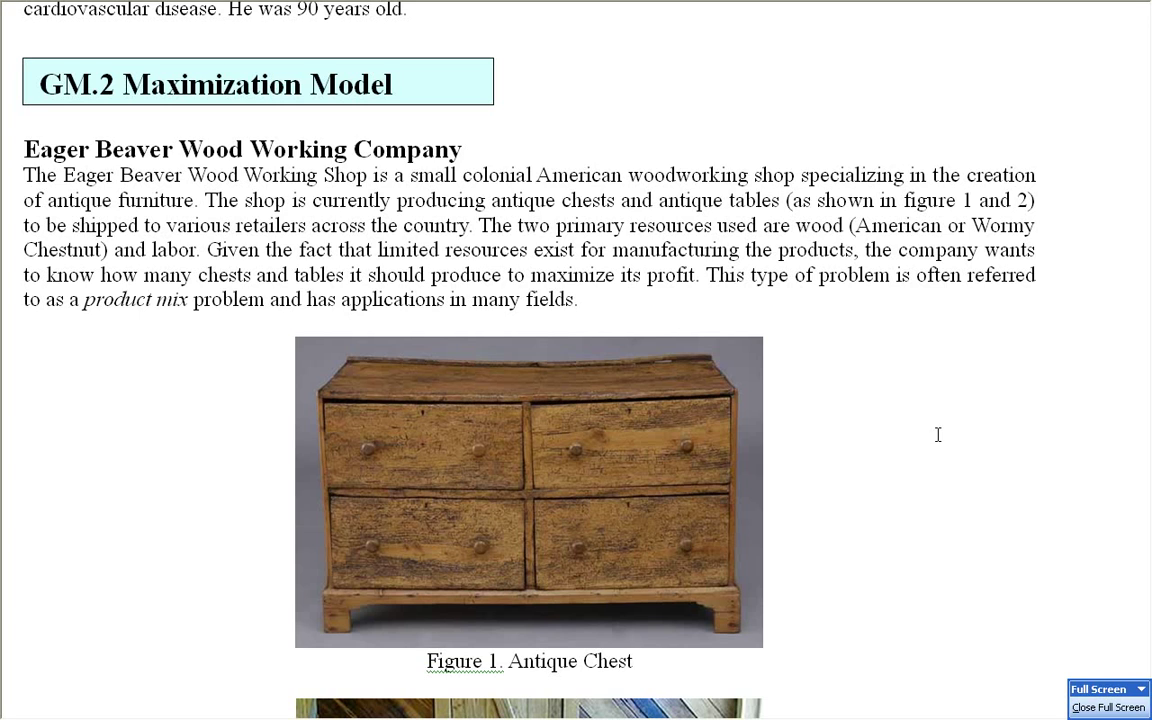
Step: Scroll through the chapter down to the complete Eager Beaver linear programming model
{"action": "scroll", "coordinate": [846, 440], "scroll_direction": "down", "scroll_amount": 2}
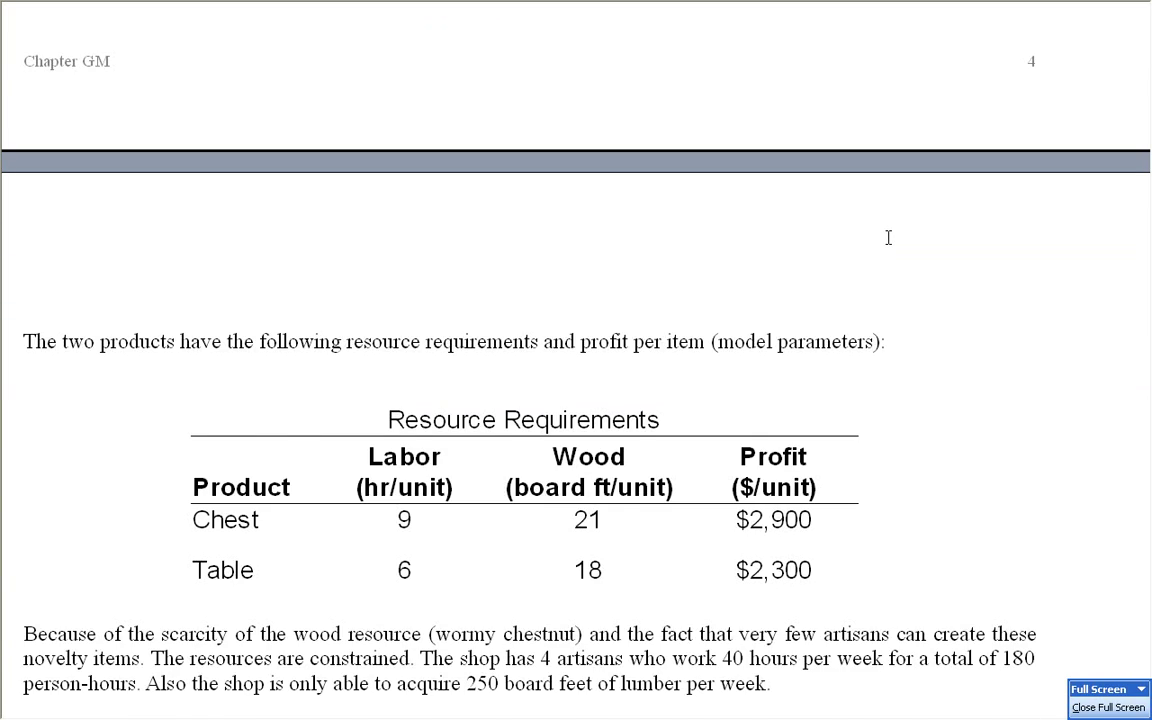
{"action": "scroll", "coordinate": [888, 237], "scroll_direction": "down", "scroll_amount": 1}
{"action": "scroll", "coordinate": [842, 332], "scroll_direction": "down", "scroll_amount": 1}
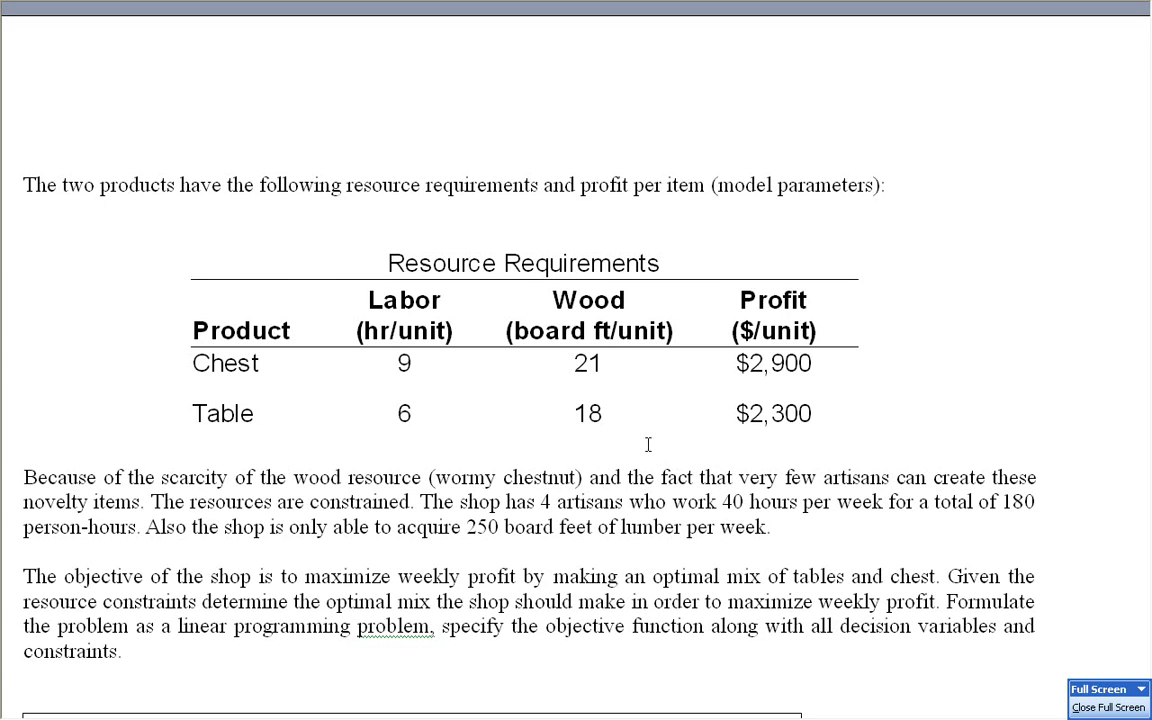
{"action": "scroll", "coordinate": [648, 444], "scroll_direction": "down", "scroll_amount": 10}
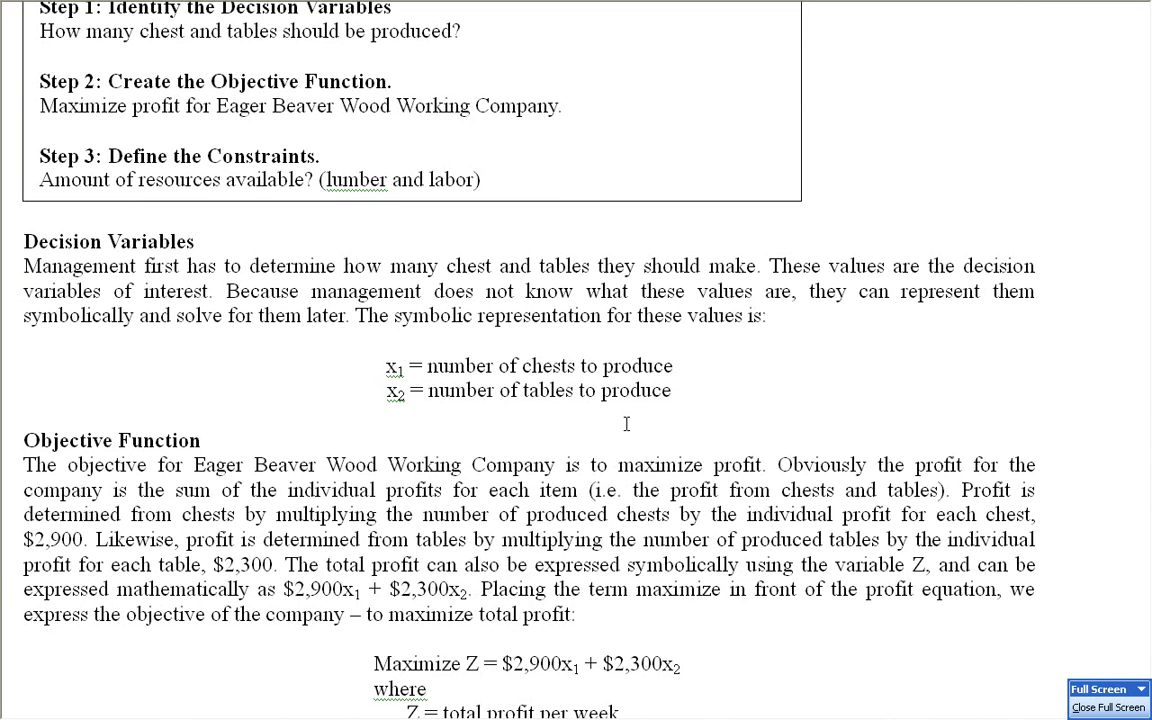
{"action": "scroll", "coordinate": [627, 424], "scroll_direction": "down", "scroll_amount": 1}
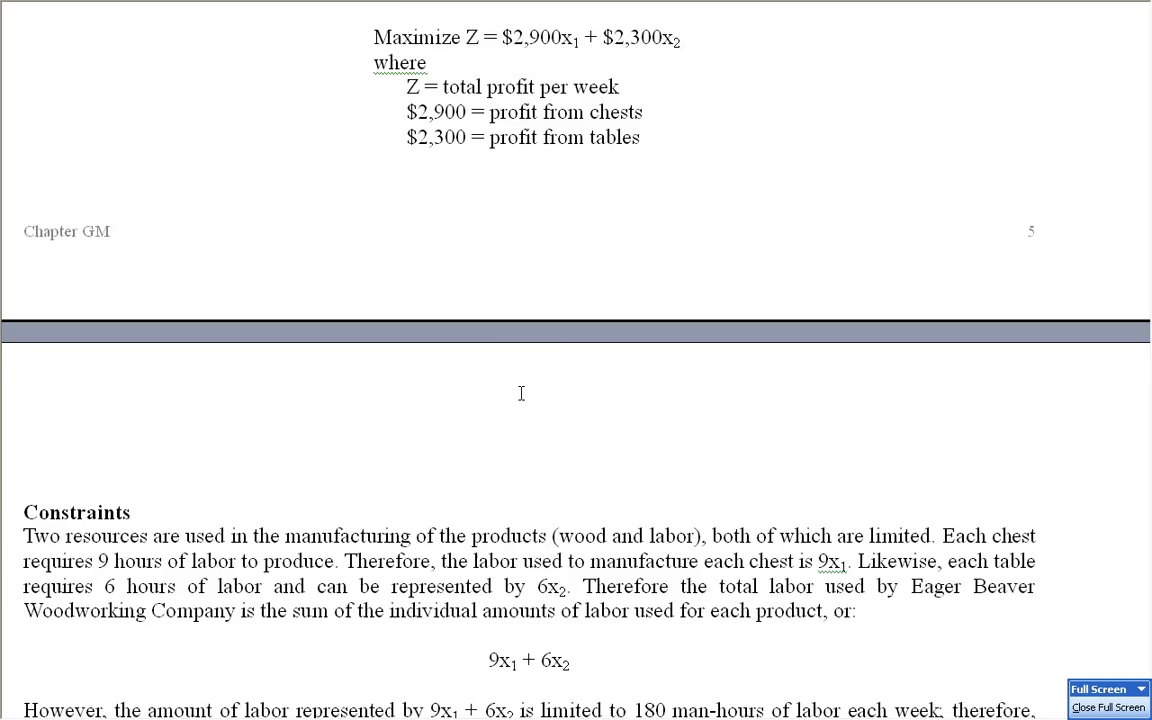
{"action": "scroll", "coordinate": [516, 397], "scroll_direction": "down", "scroll_amount": 2}
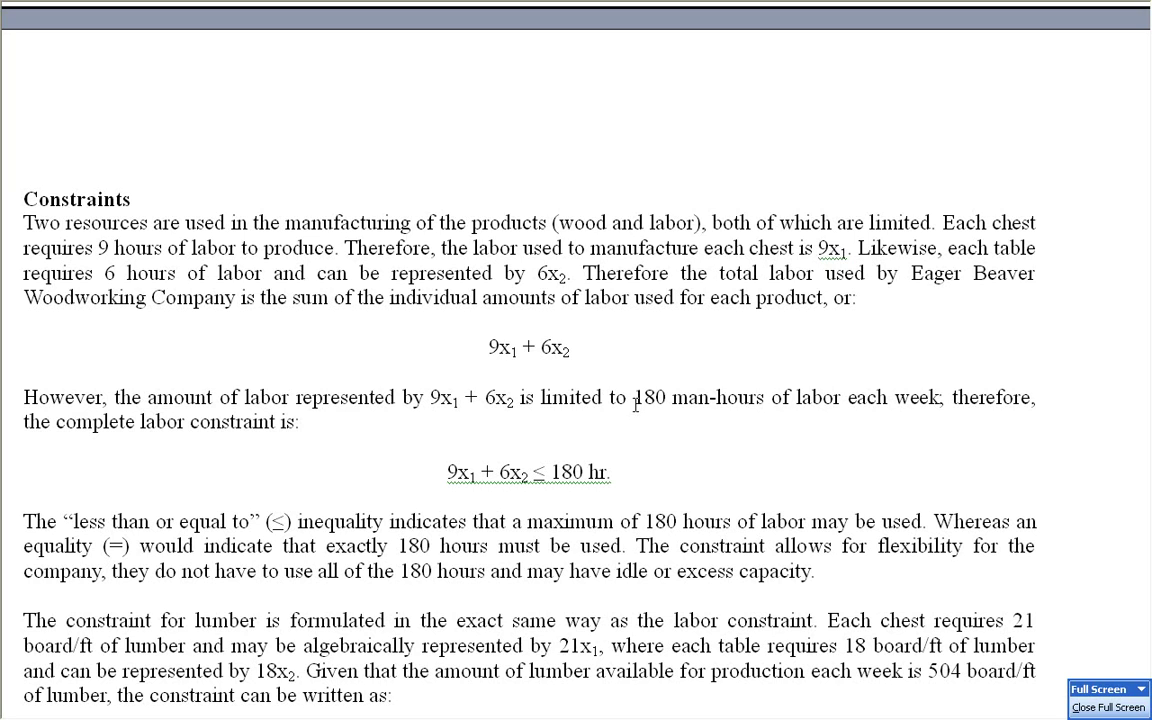
{"action": "scroll", "coordinate": [628, 395], "scroll_direction": "down", "scroll_amount": 5}
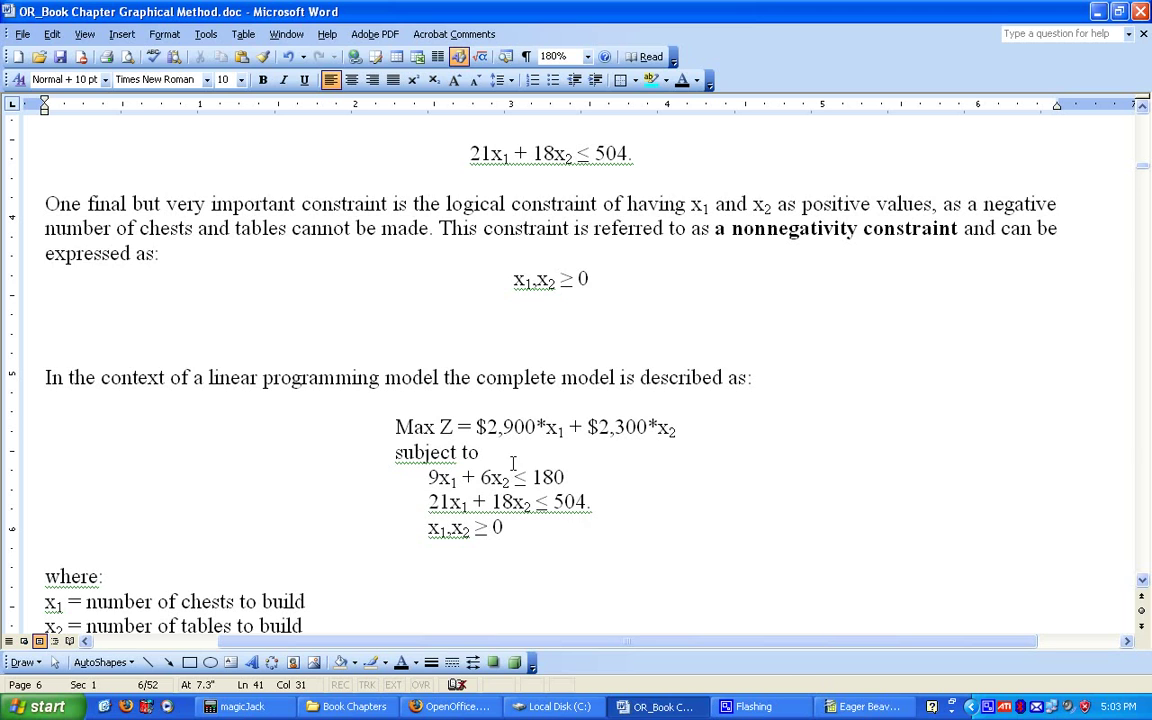
Step: Back in Calc, try 0 chests and 0 tables, then 1 chest and 0 tables in B4:B5
{"action": "left_click", "coordinate": [868, 707]}
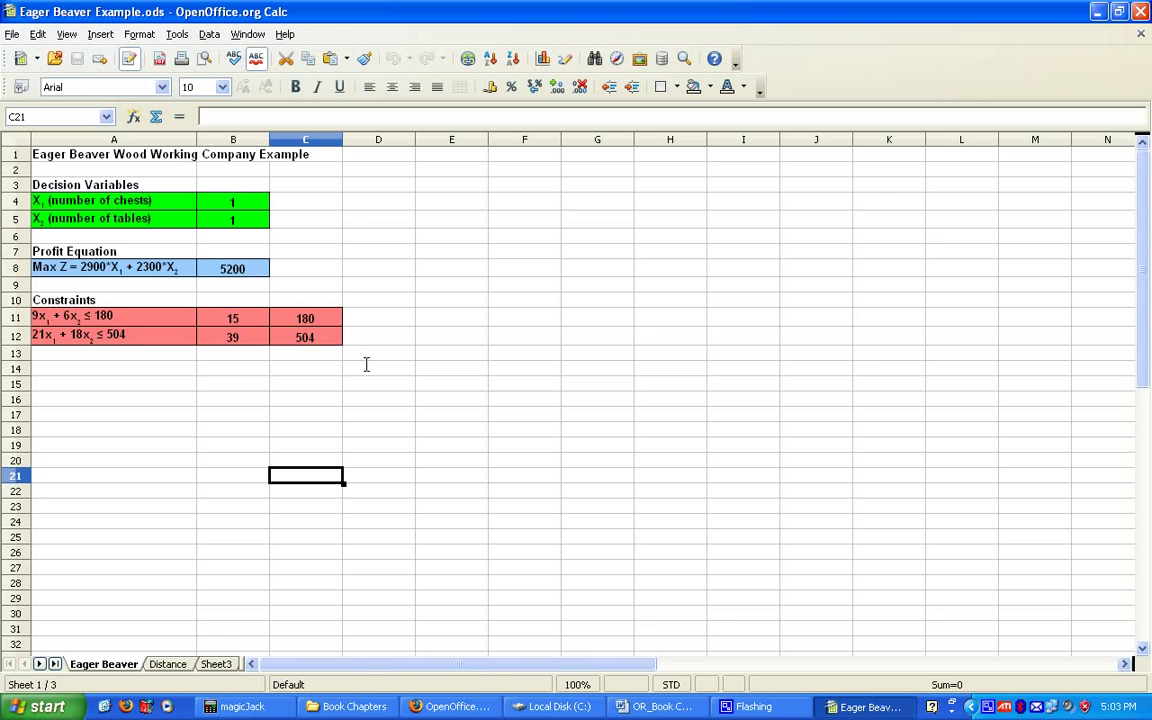
{"action": "left_click", "coordinate": [233, 206]}
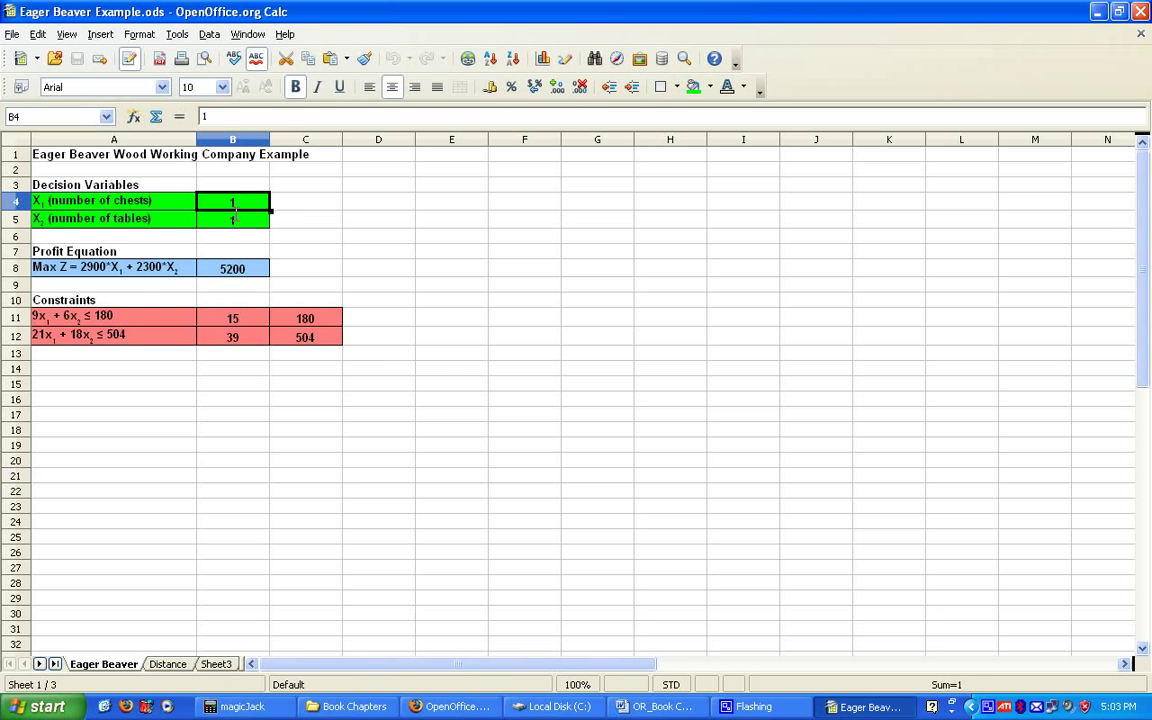
{"action": "left_click", "coordinate": [233, 220]}
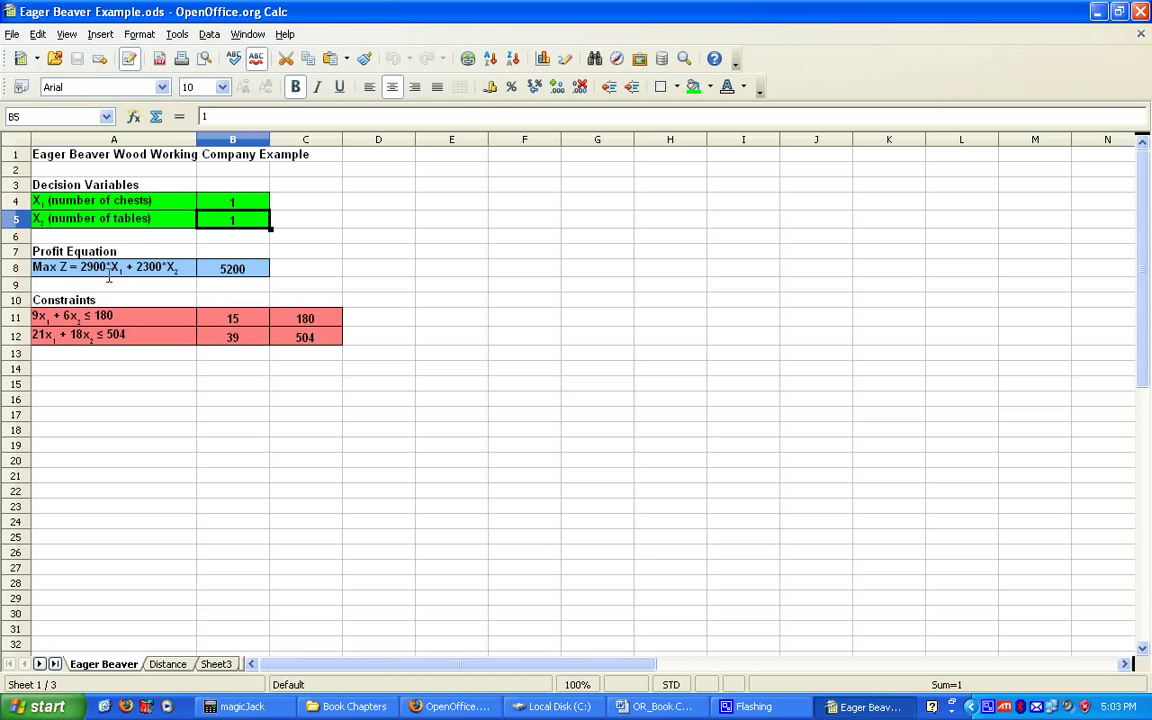
{"action": "left_click", "coordinate": [240, 203]}
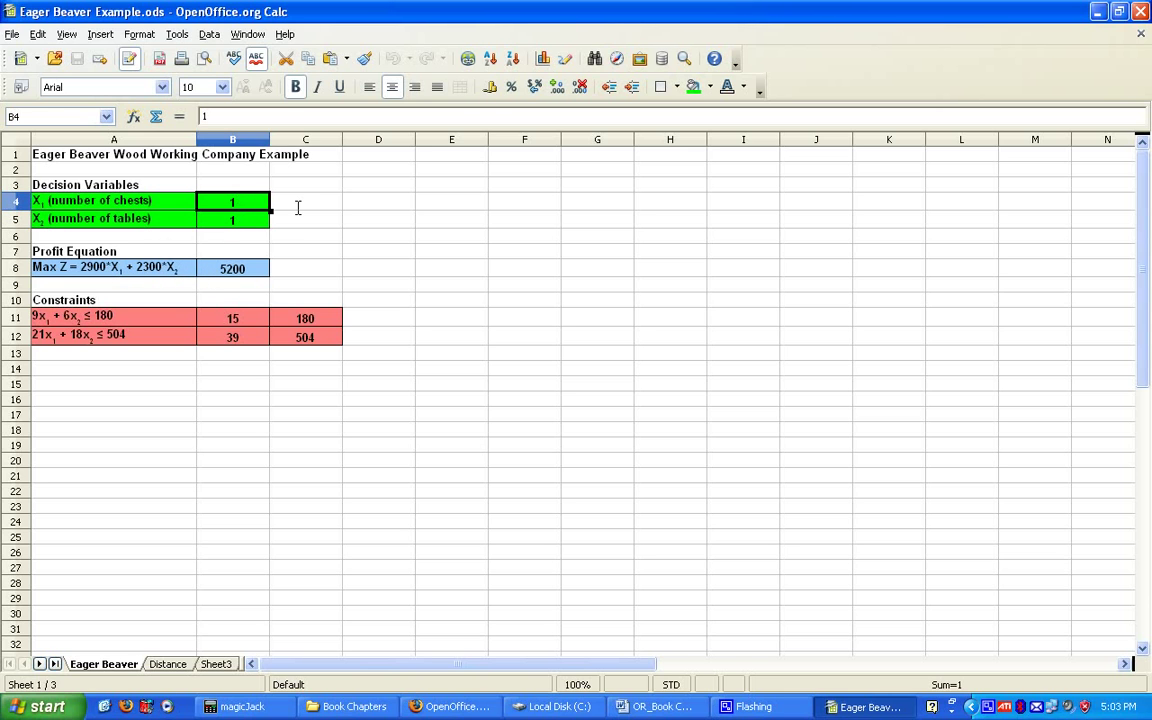
{"action": "type", "text": "0"}
{"action": "key", "text": "Return"}
{"action": "type", "text": "0"}
{"action": "key", "text": "Return"}
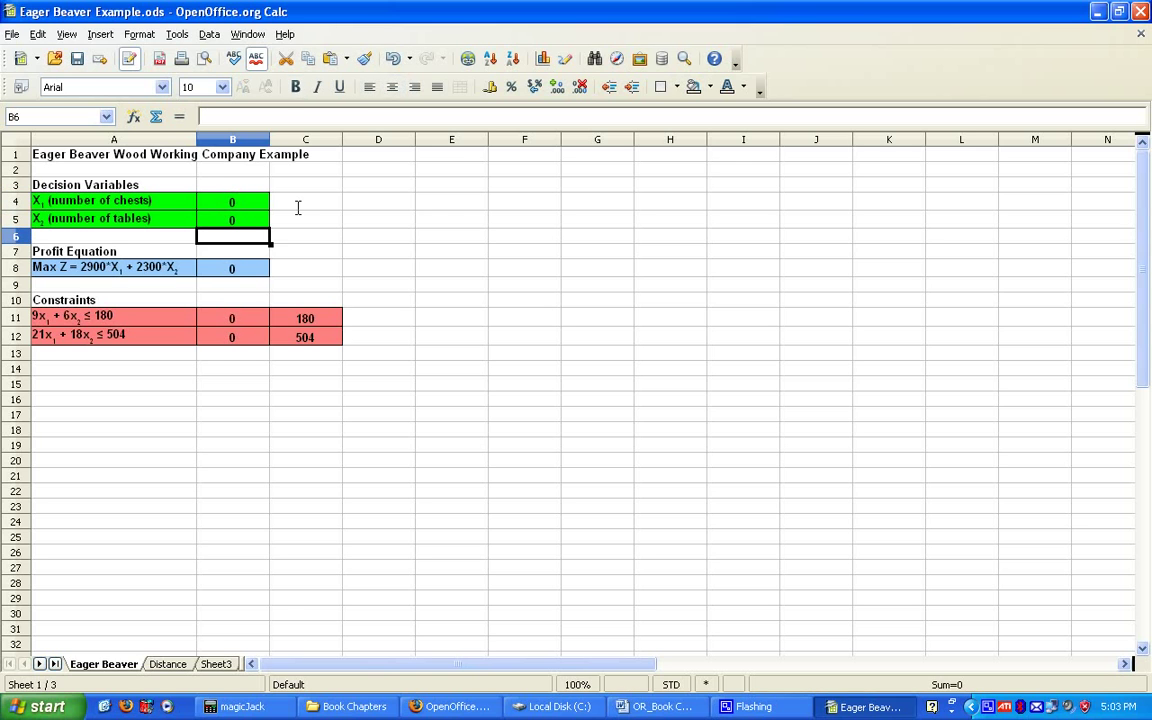
{"action": "key", "text": "Up"}
{"action": "key", "text": "Up"}
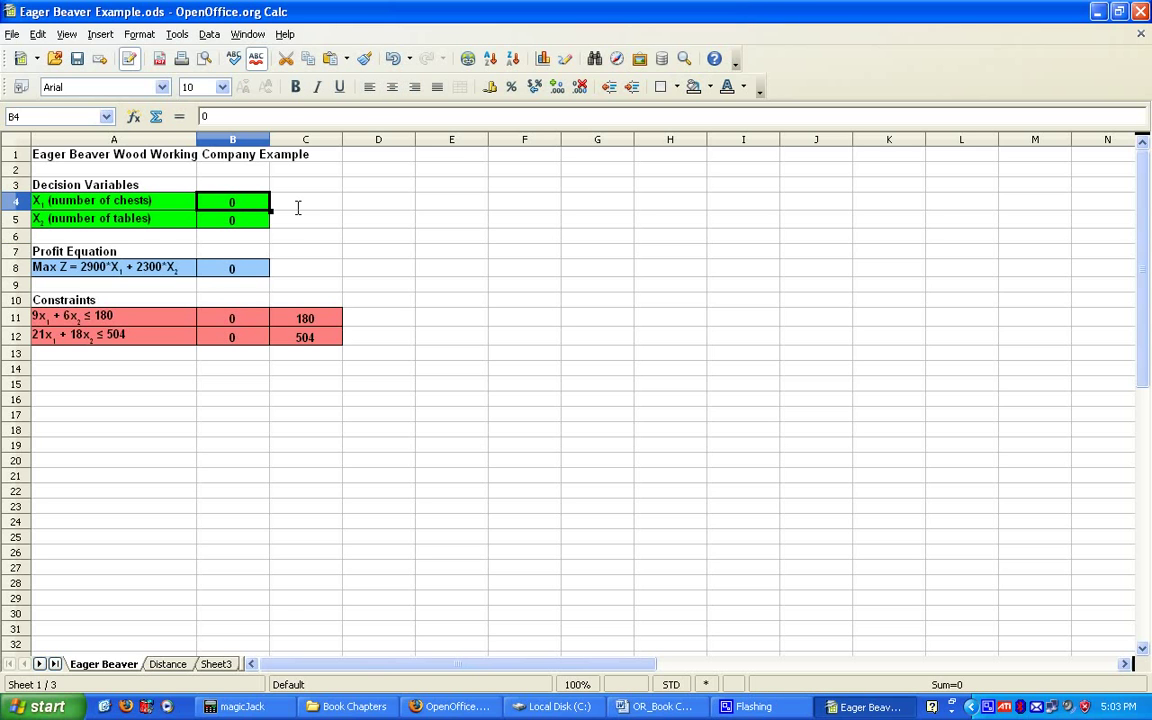
{"action": "type", "text": "1"}
{"action": "key", "text": "Return"}
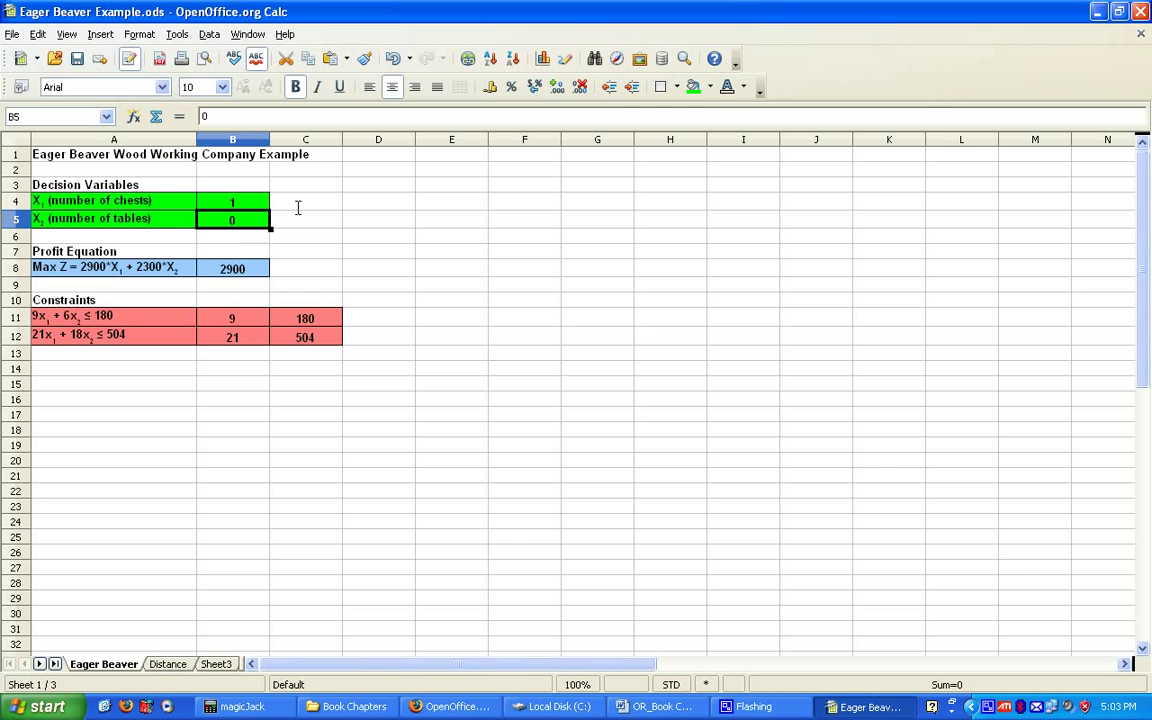
Step: Try 0 chests with 1 table, then restore 1 chest for a profit of 5200
{"action": "key", "text": "Up"}
{"action": "type", "text": "0"}
{"action": "key", "text": "Return"}
{"action": "type", "text": "1"}
{"action": "key", "text": "Return"}
{"action": "key", "text": "Up"}
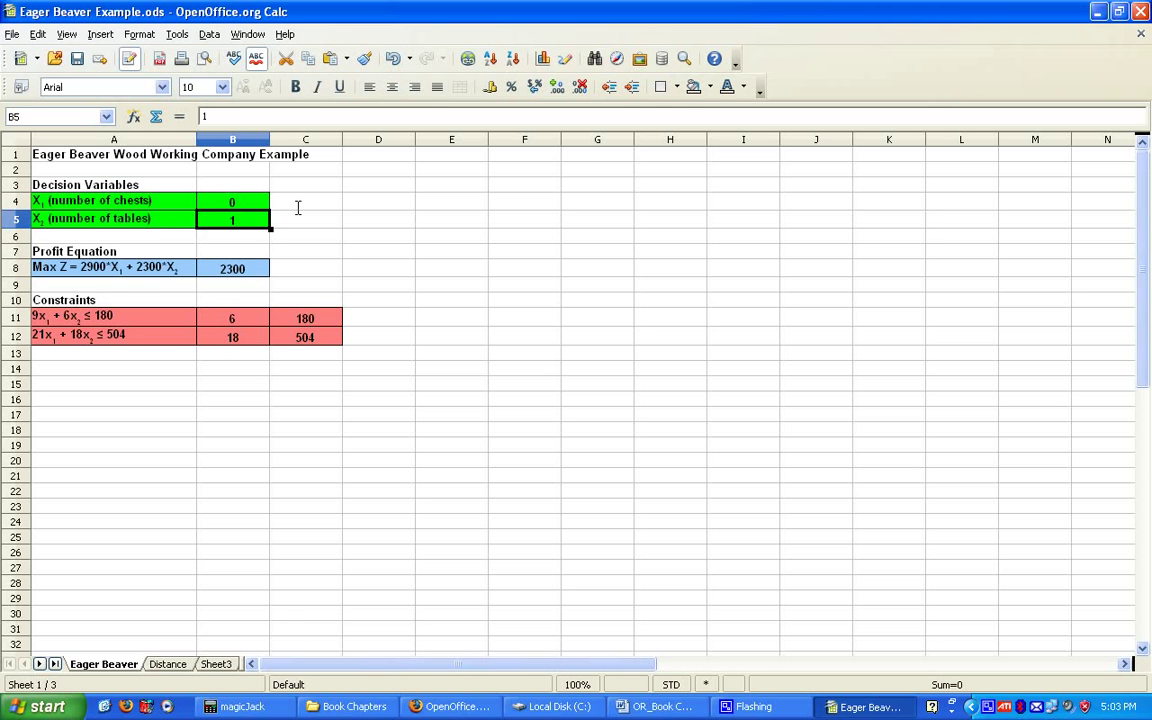
{"action": "key", "text": "Up"}
{"action": "type", "text": "1"}
{"action": "key", "text": "Return"}
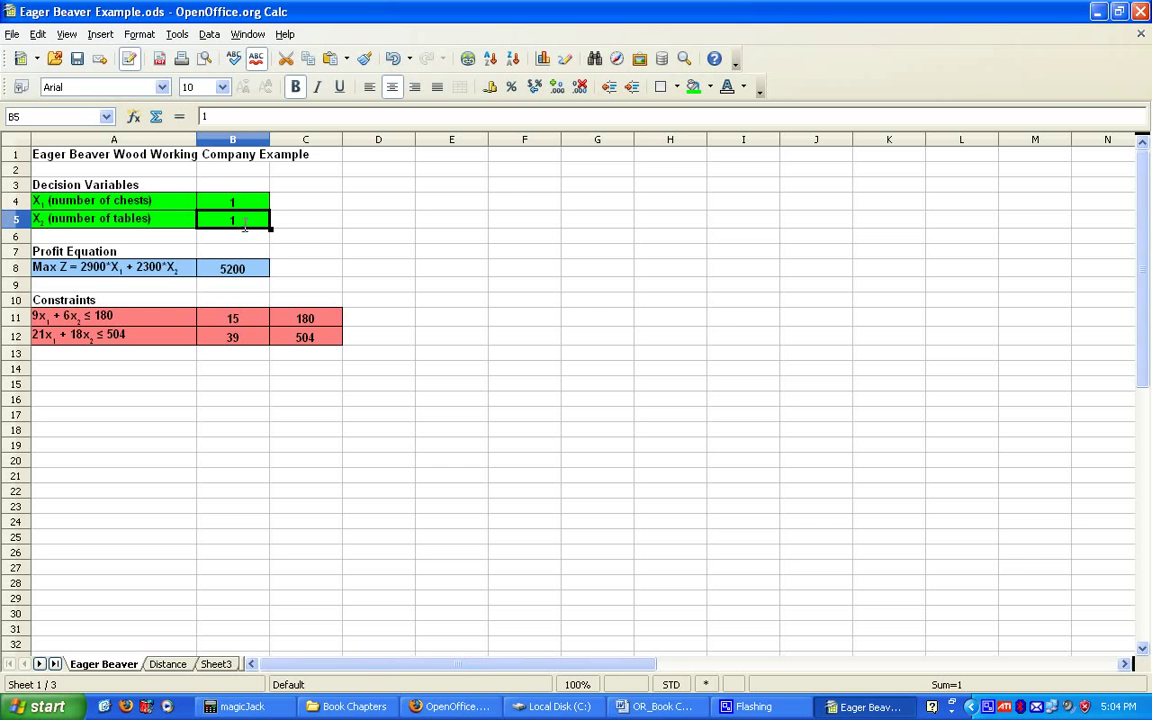
Step: Open Solver and set its engine to OpenOffice.org Linear Solver with variables assumed non-negative
{"action": "left_click", "coordinate": [168, 32]}
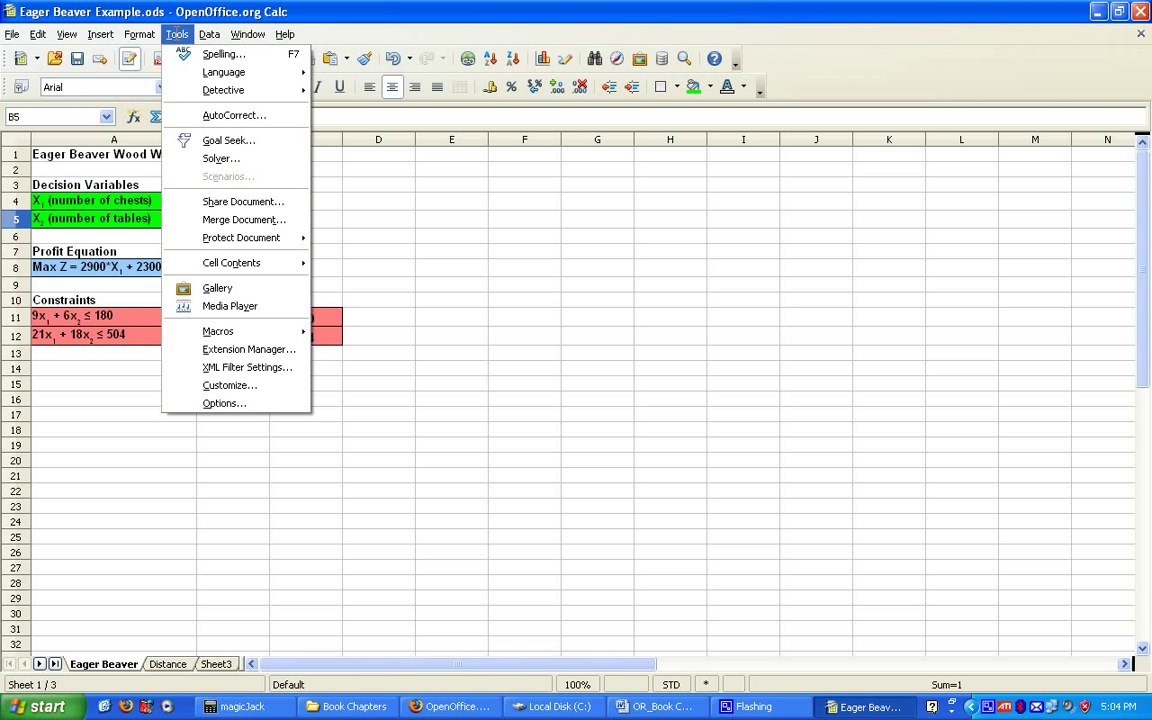
{"action": "left_click", "coordinate": [221, 158]}
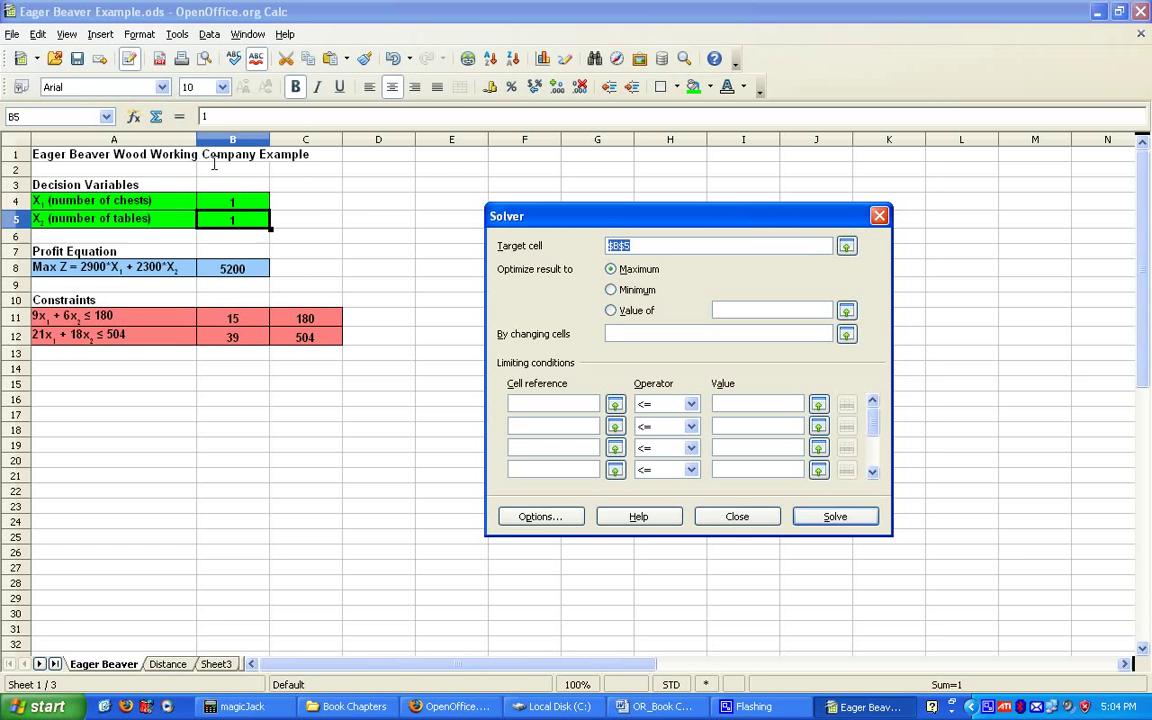
{"action": "left_click_drag", "start_coordinate": [604, 212], "coordinate": [664, 183]}
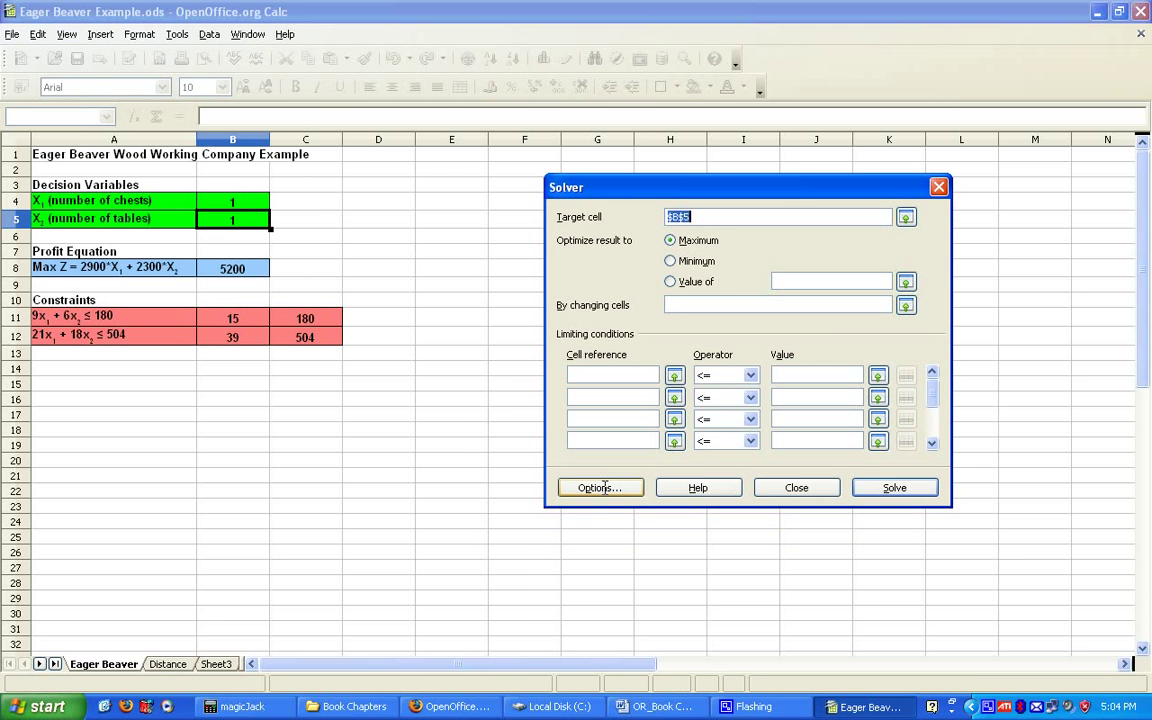
{"action": "left_click", "coordinate": [602, 487]}
{"action": "left_click", "coordinate": [760, 256]}
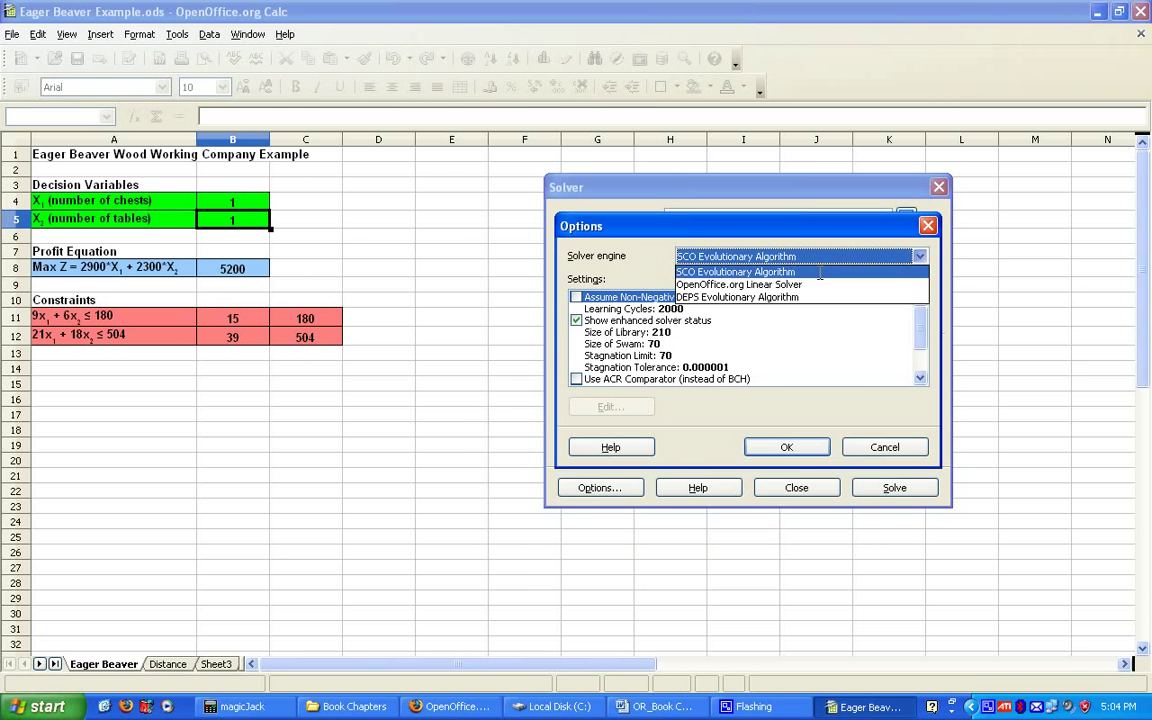
{"action": "left_click", "coordinate": [752, 284]}
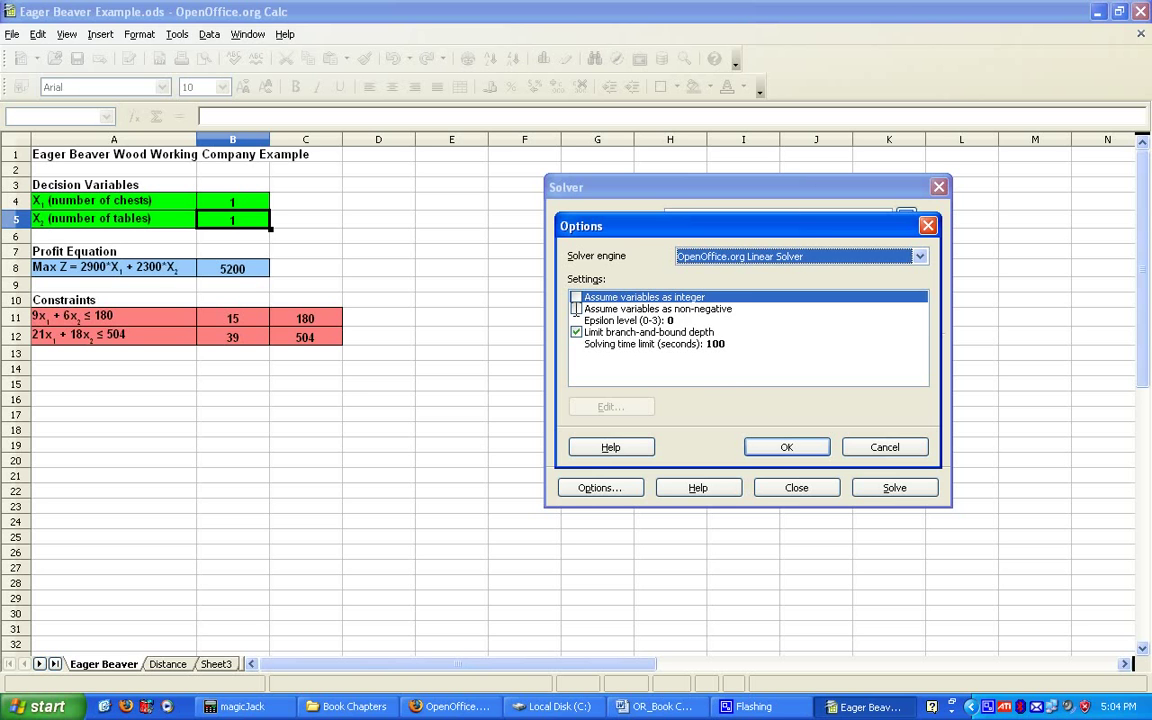
{"action": "left_click", "coordinate": [576, 310]}
{"action": "left_click", "coordinate": [576, 310]}
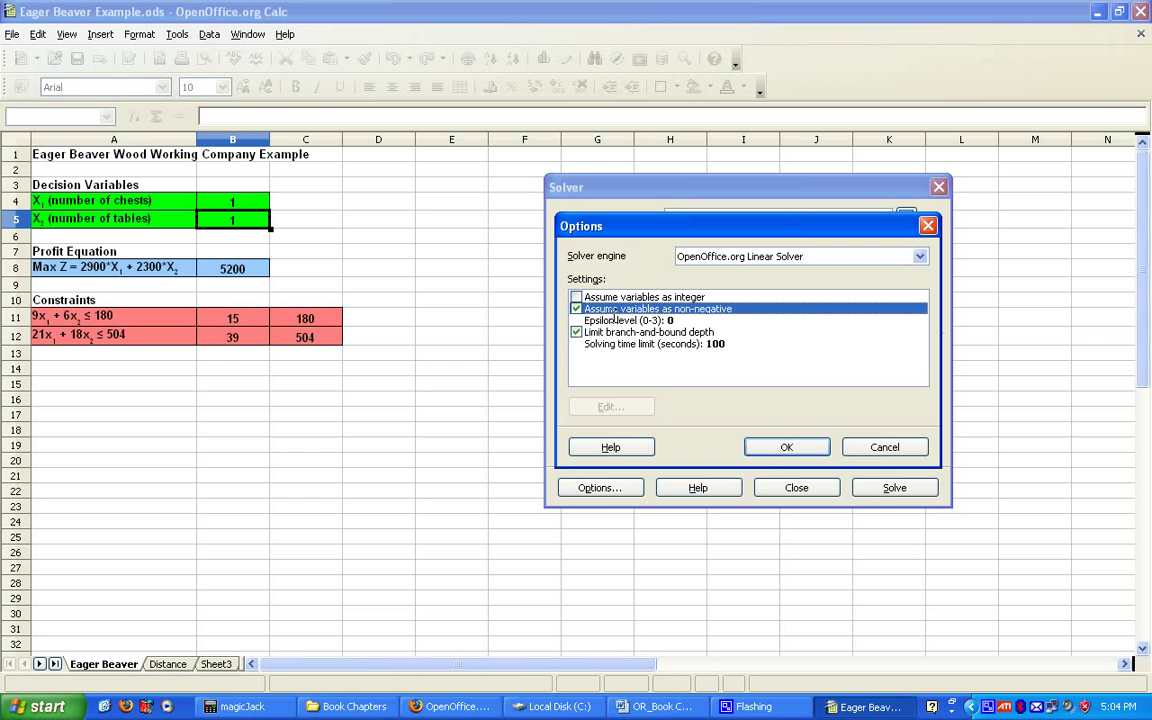
{"action": "left_click", "coordinate": [780, 446]}
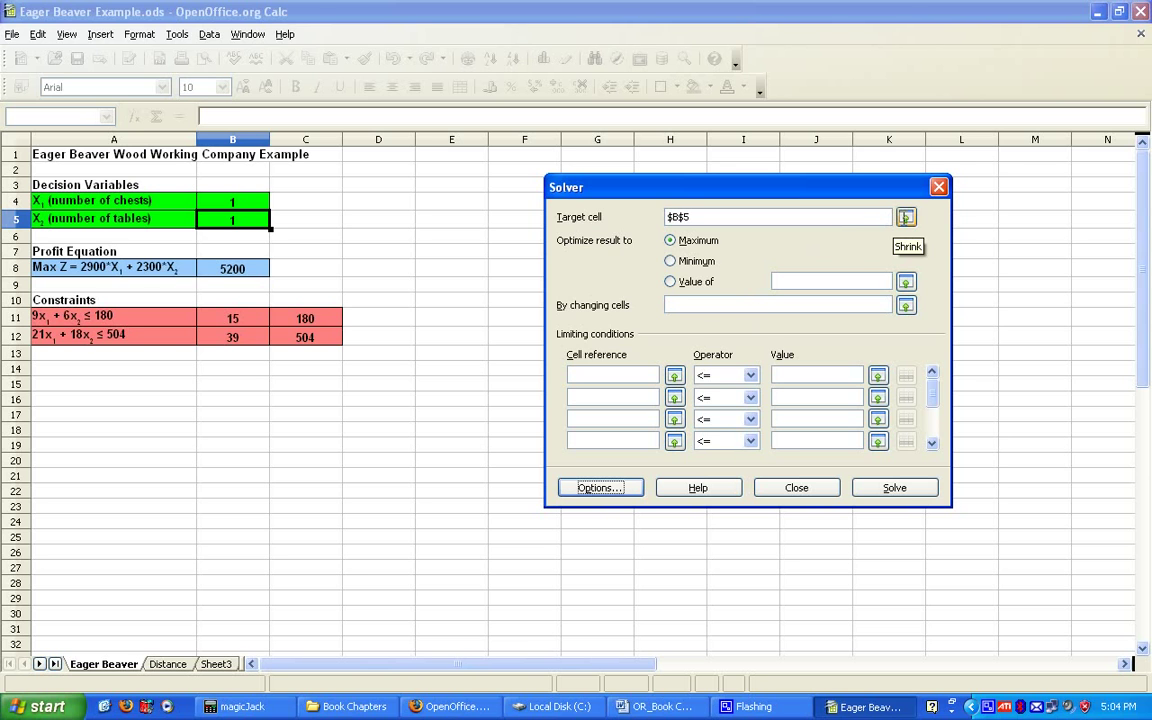
Step: Set Solver to maximize target cell B8 by changing cells B4:B5
{"action": "left_click", "coordinate": [905, 218]}
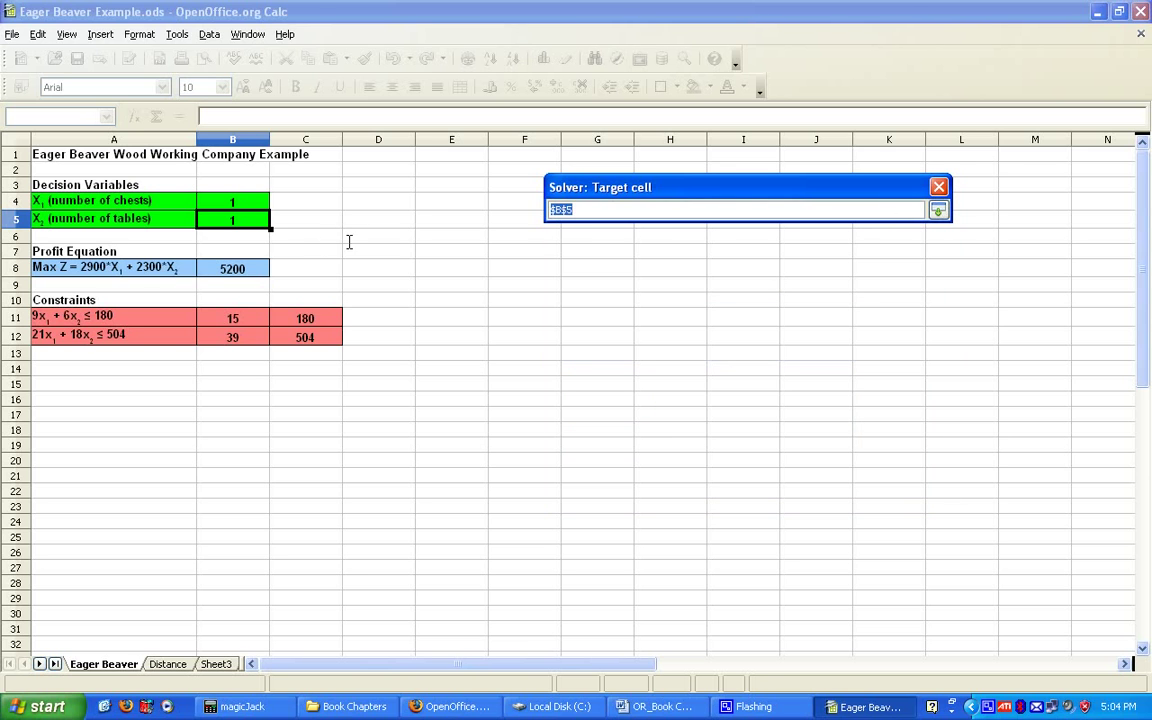
{"action": "left_click", "coordinate": [233, 265]}
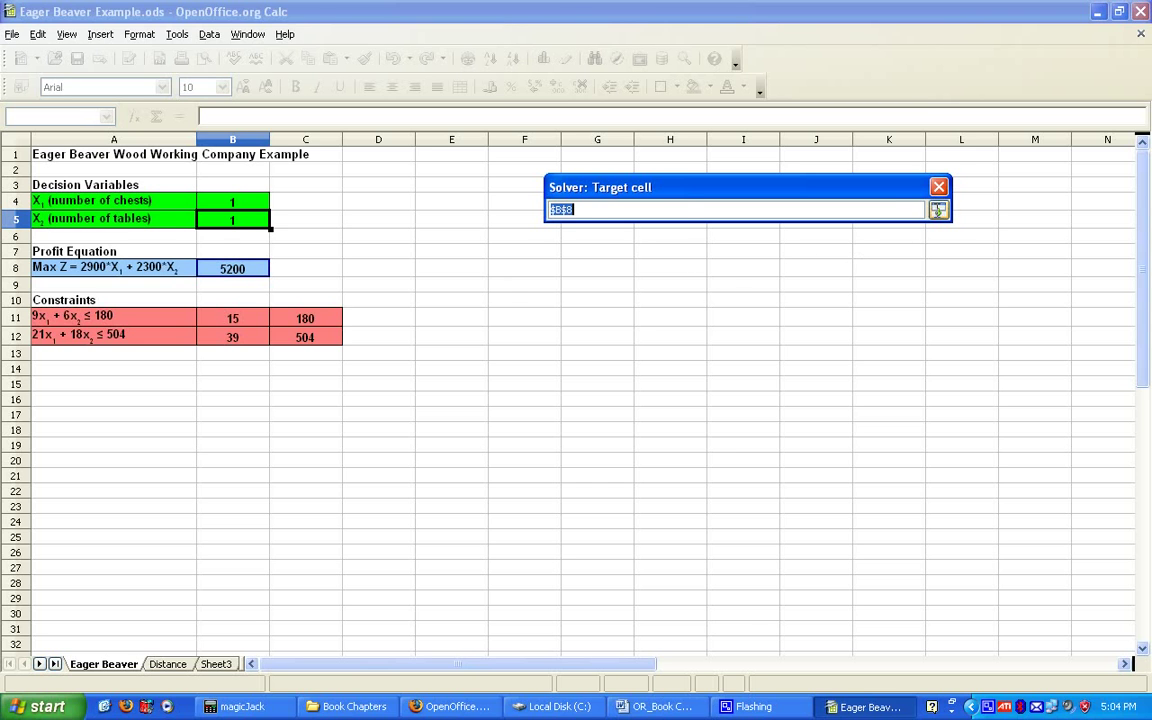
{"action": "left_click", "coordinate": [936, 210]}
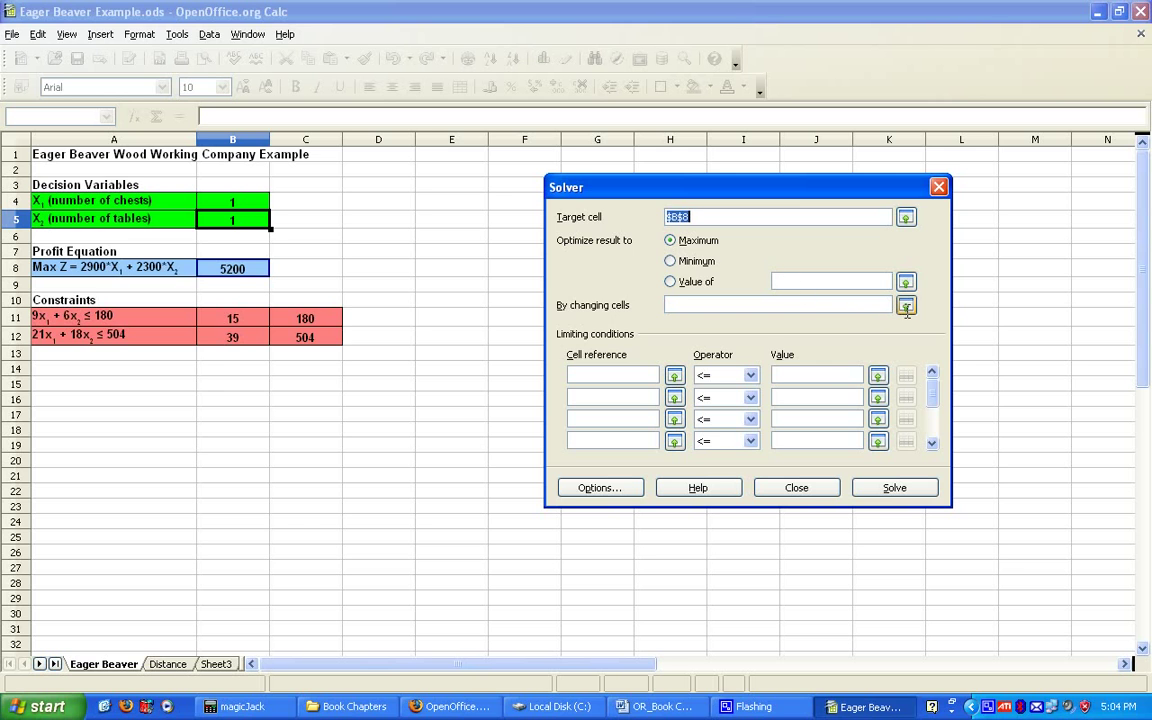
{"action": "left_click", "coordinate": [907, 310]}
{"action": "left_click", "coordinate": [247, 200]}
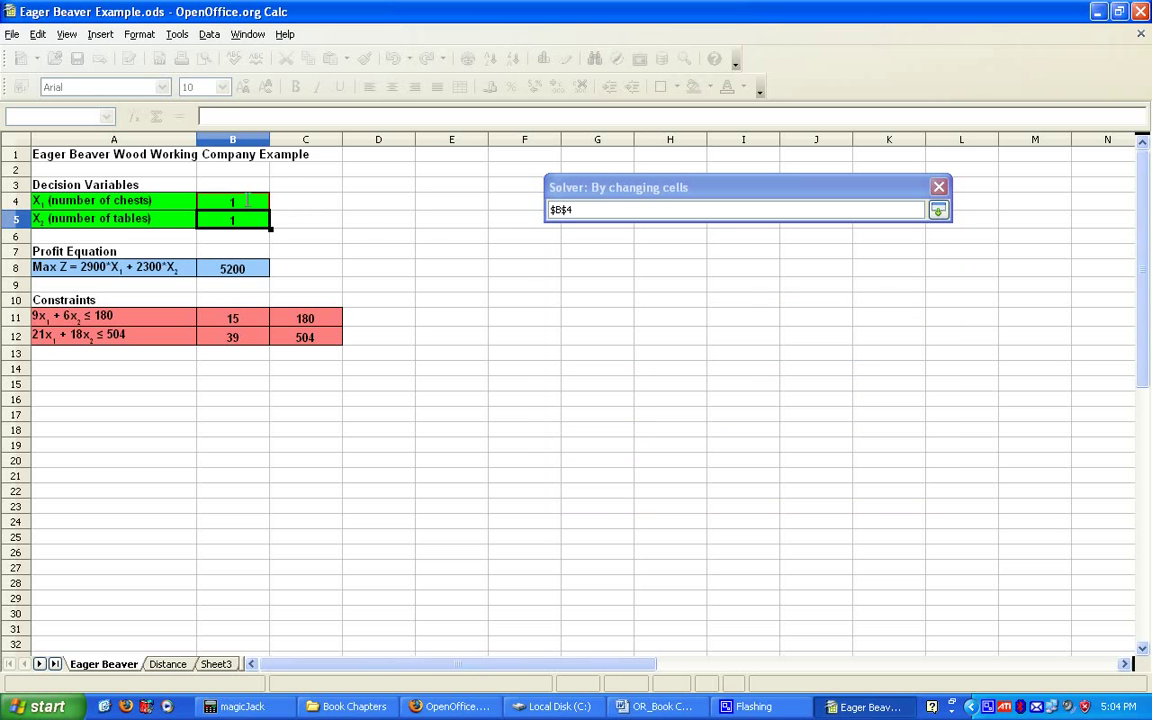
{"action": "left_click_drag", "start_coordinate": [247, 200], "coordinate": [245, 212]}
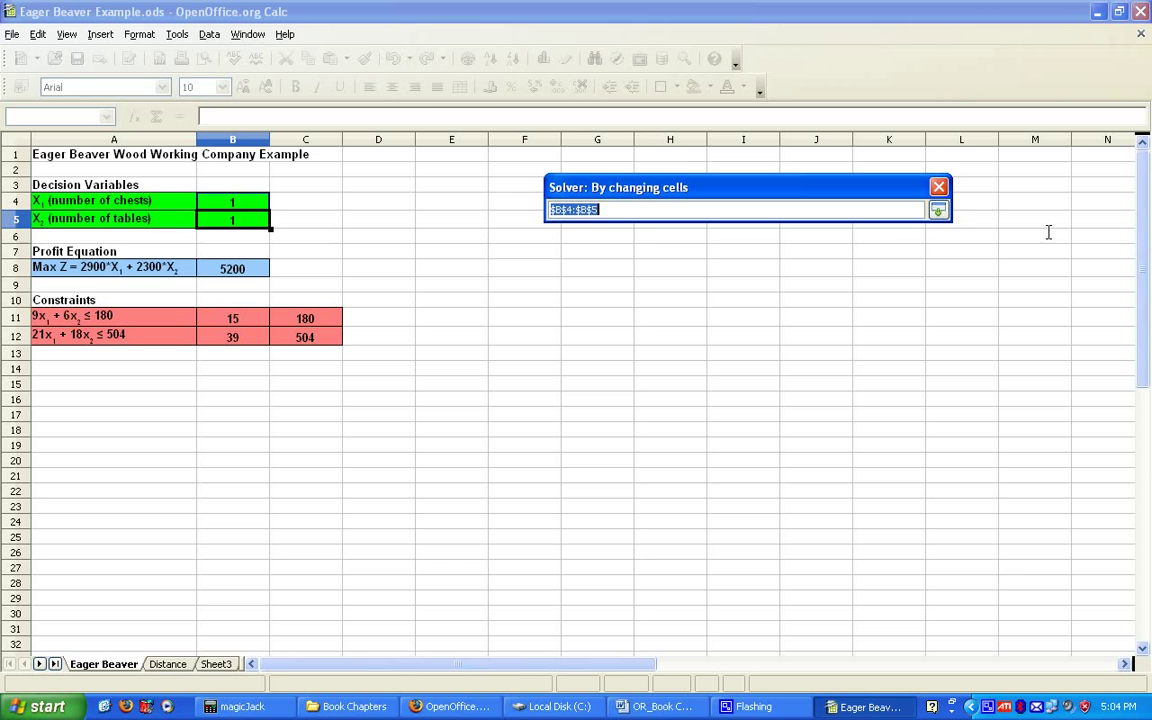
{"action": "key", "text": "Return"}
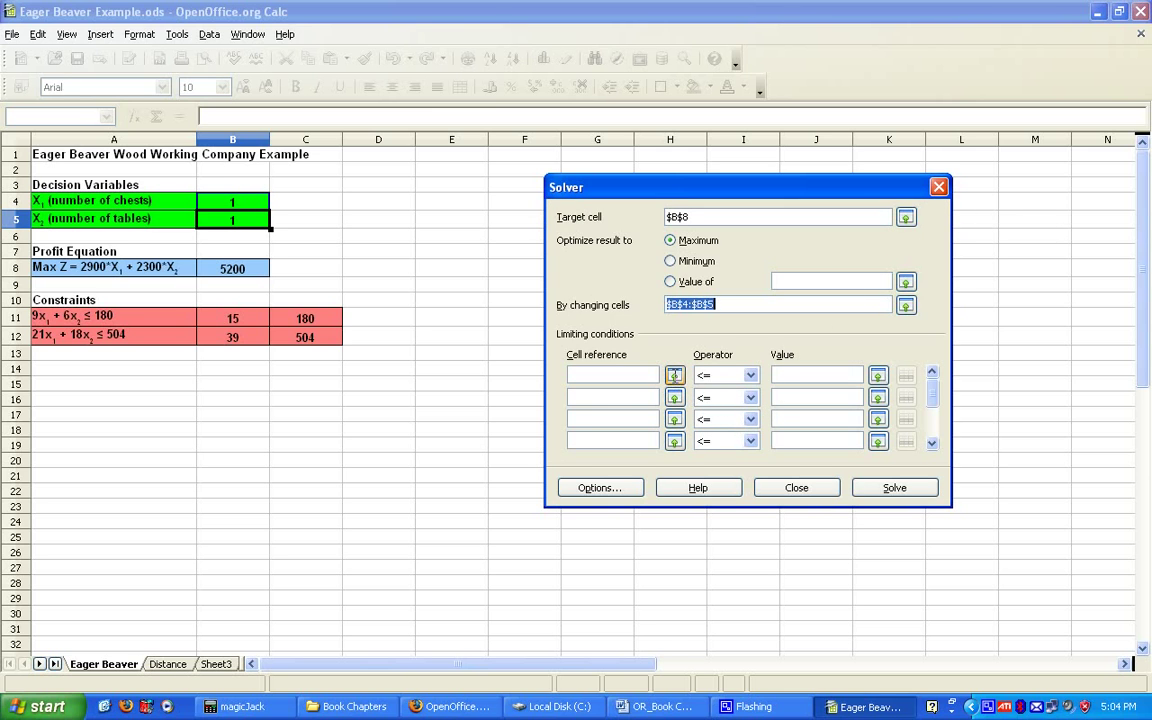
Step: Add the constraints B11 <= C11 and B12 <= C12
{"action": "left_click", "coordinate": [674, 397]}
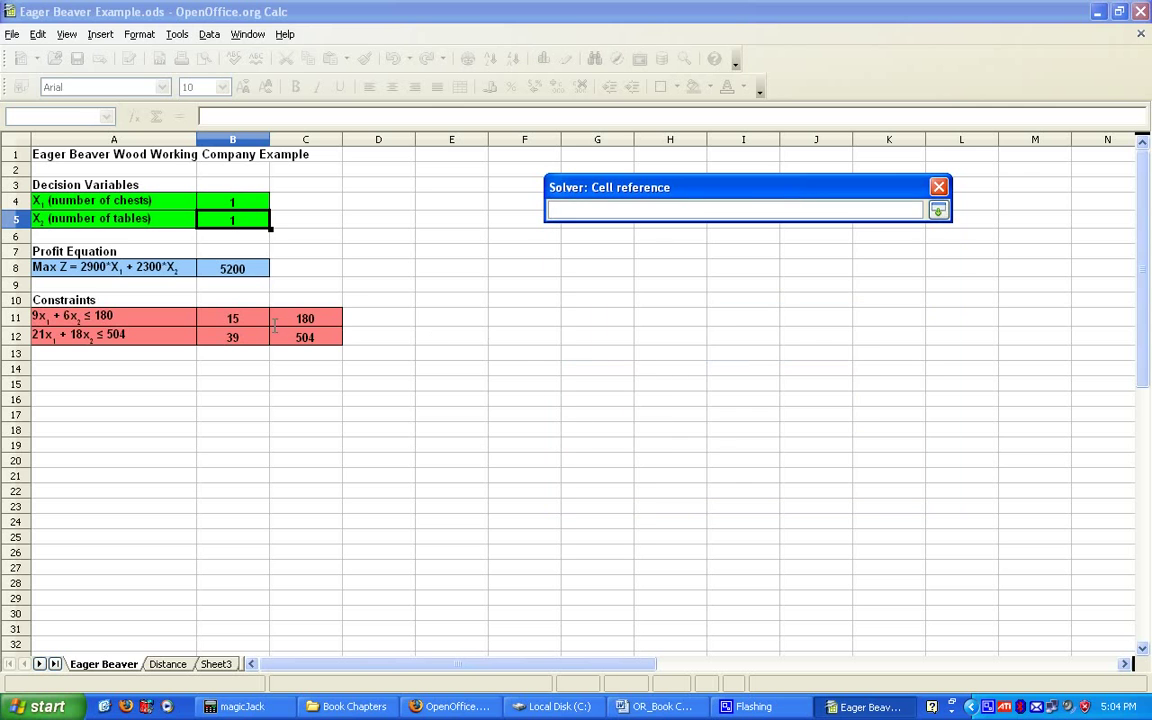
{"action": "left_click", "coordinate": [226, 318]}
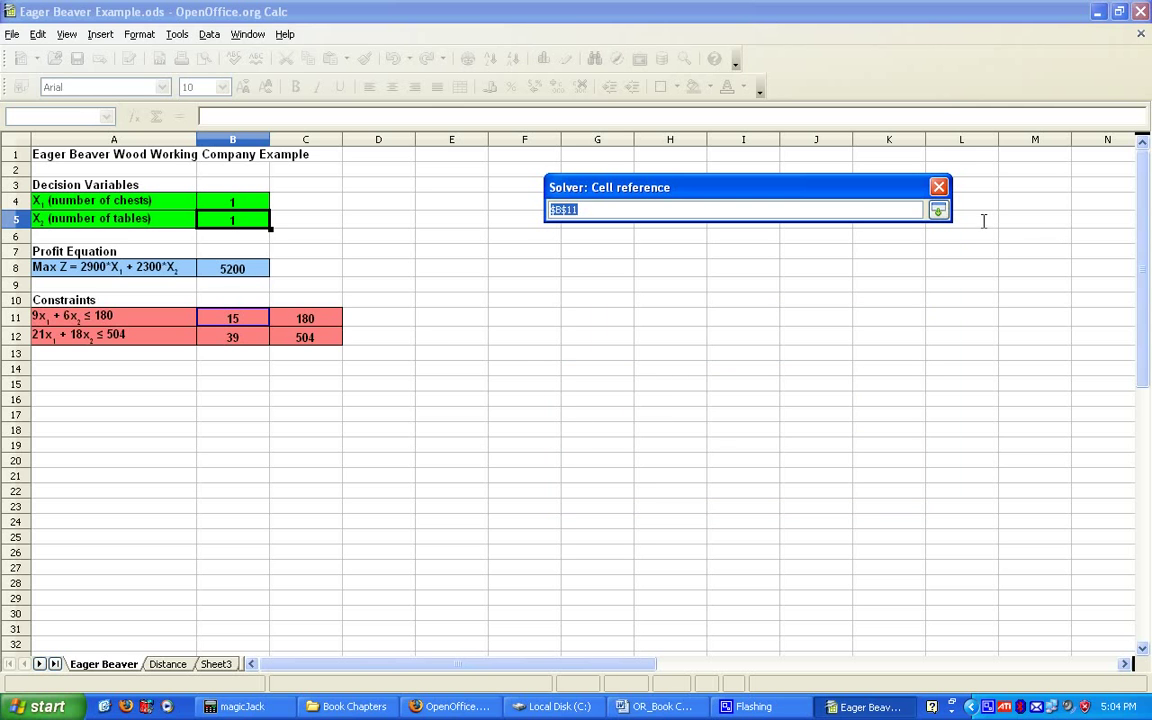
{"action": "left_click", "coordinate": [938, 210]}
{"action": "left_click", "coordinate": [873, 378]}
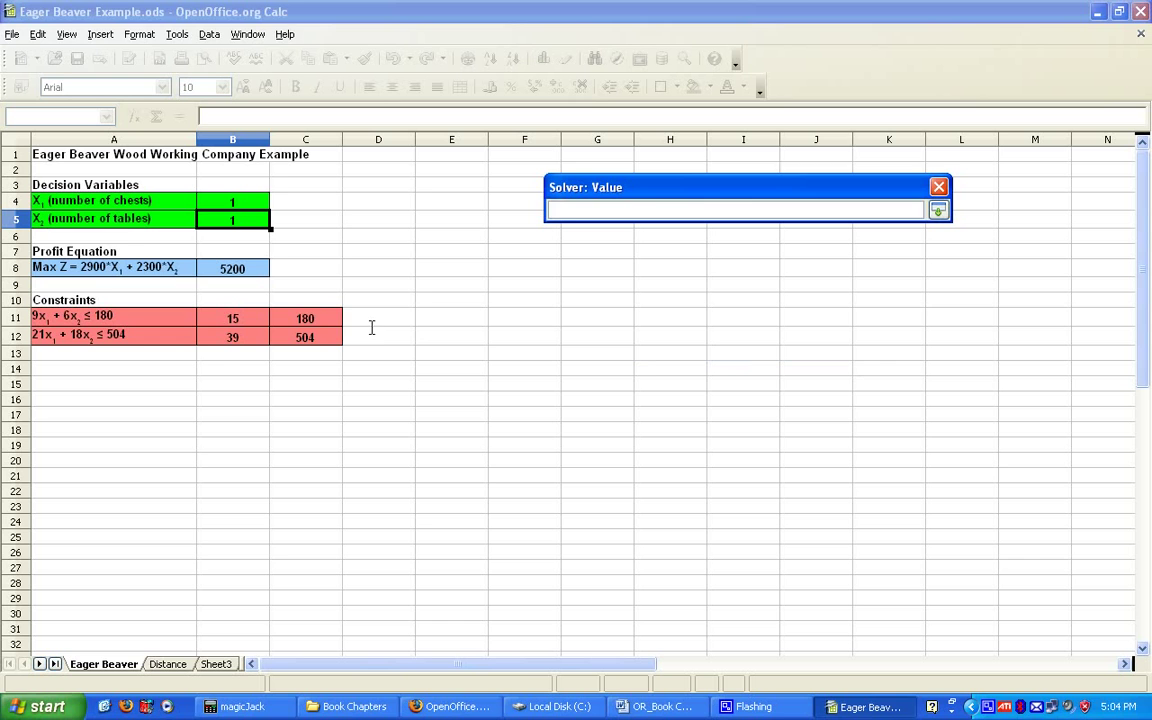
{"action": "left_click", "coordinate": [320, 316]}
{"action": "left_click", "coordinate": [938, 210]}
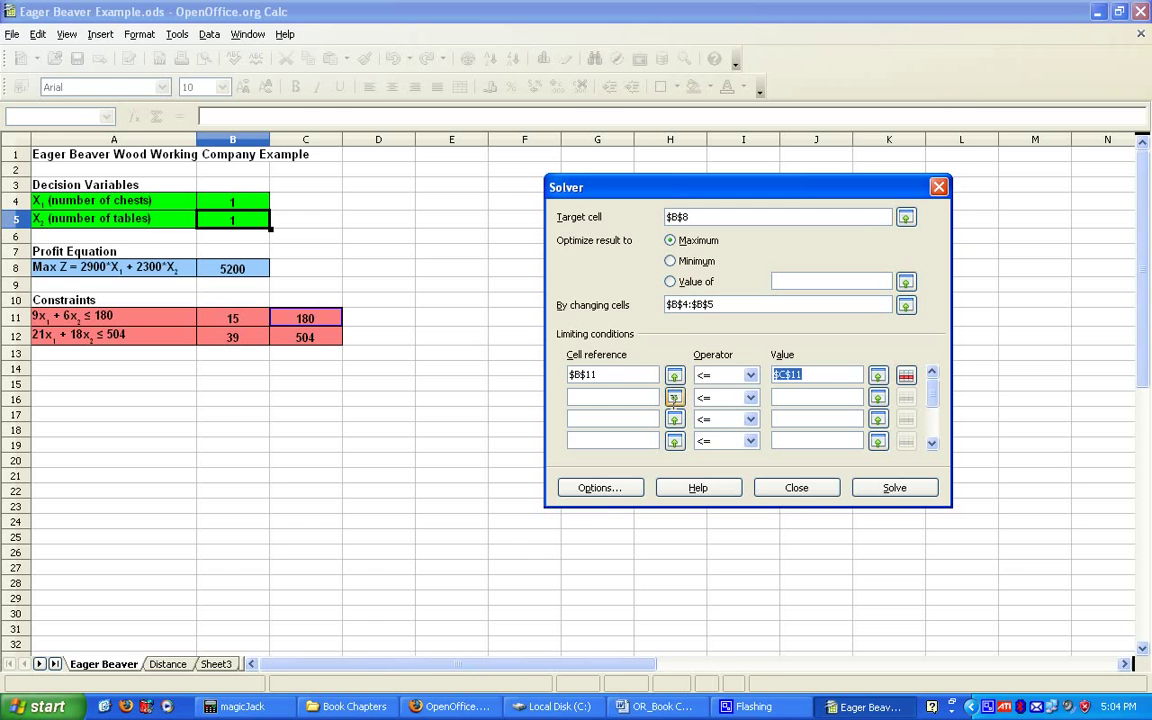
{"action": "left_click", "coordinate": [674, 398]}
{"action": "left_click", "coordinate": [232, 338]}
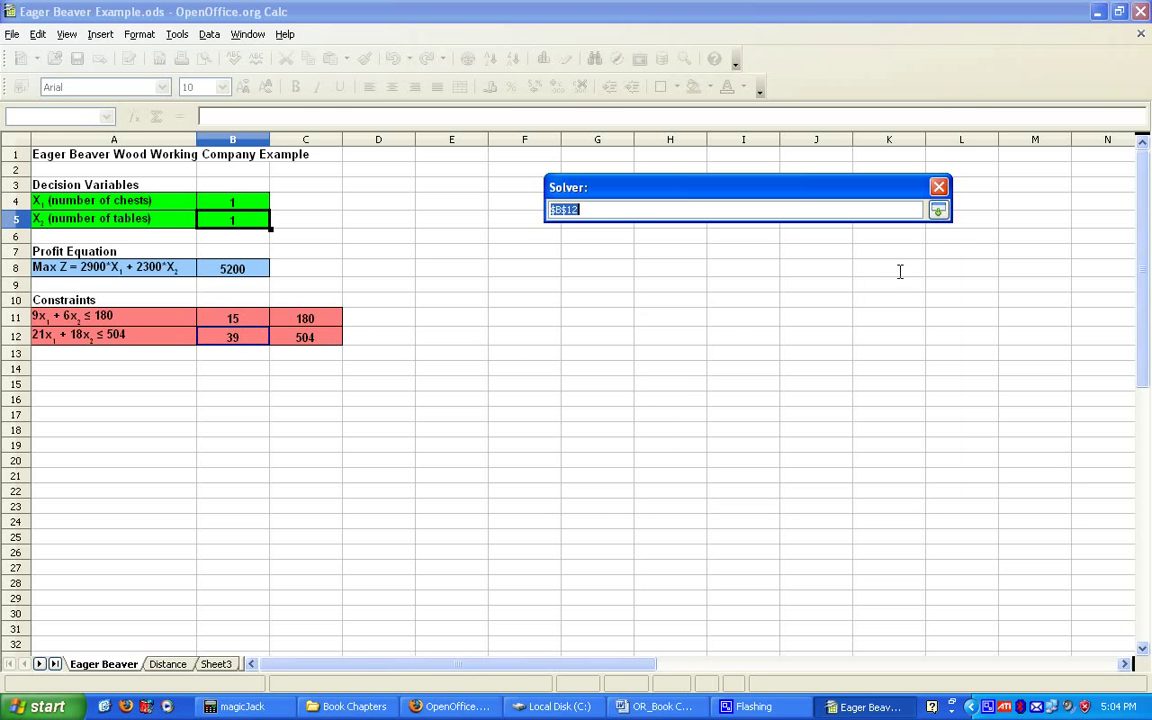
{"action": "left_click", "coordinate": [938, 210]}
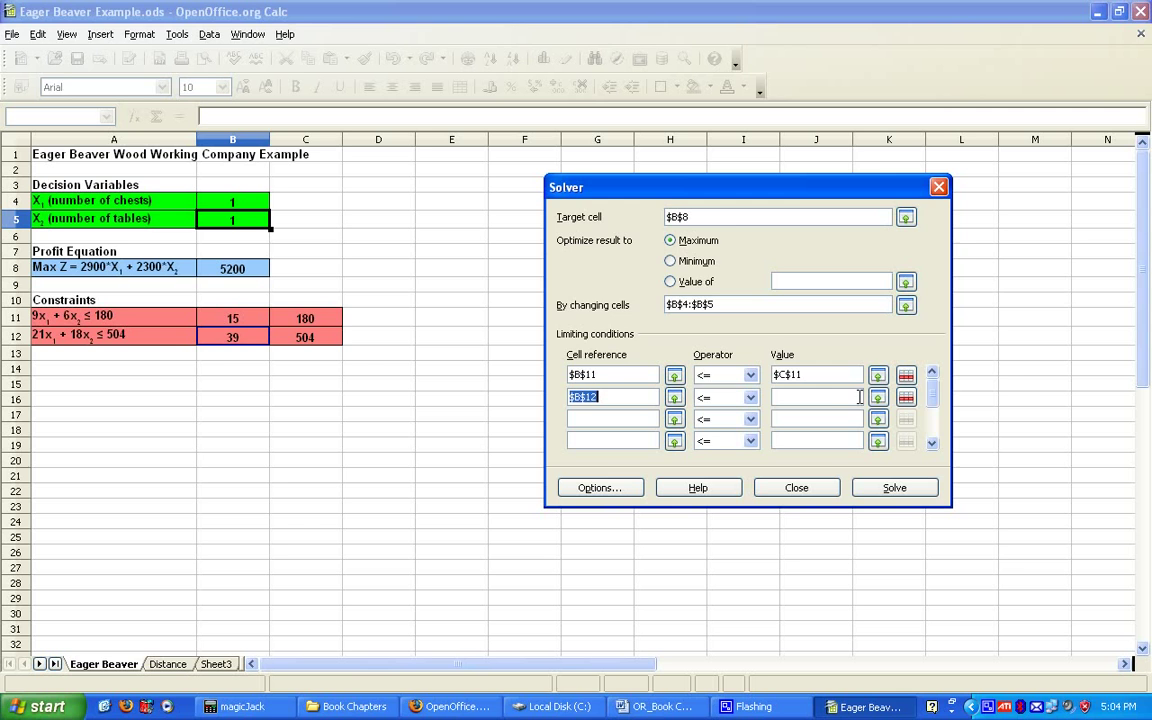
{"action": "left_click", "coordinate": [877, 397]}
{"action": "left_click", "coordinate": [305, 337]}
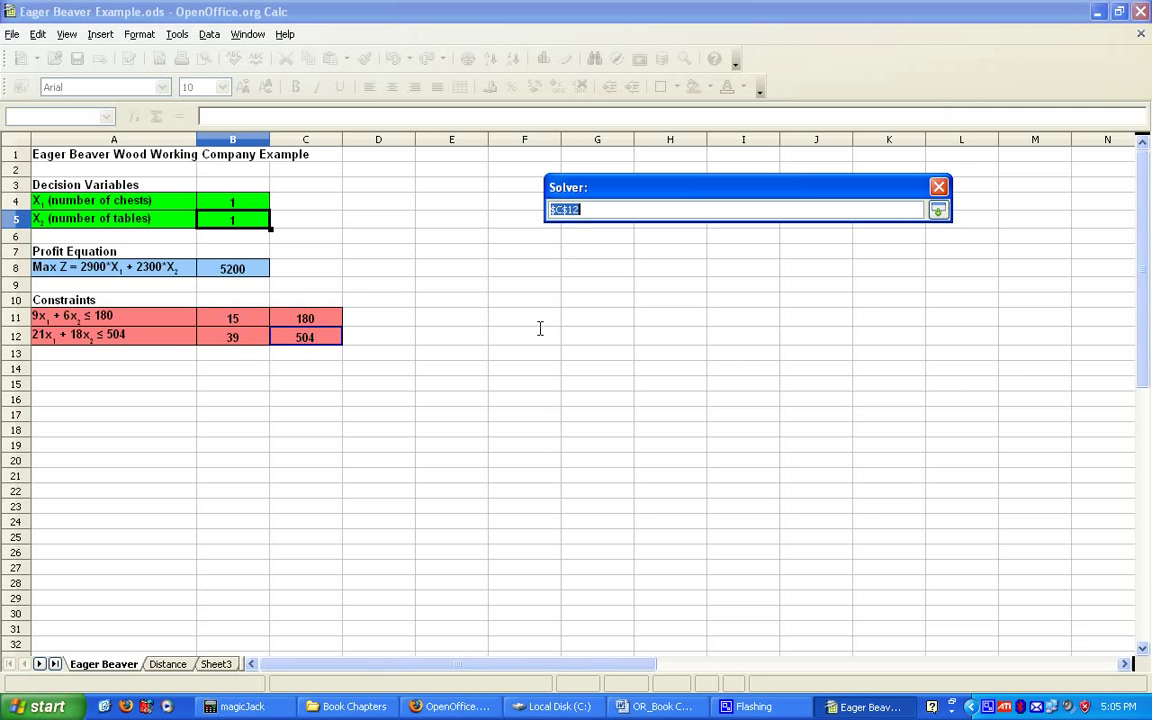
{"action": "left_click", "coordinate": [938, 210]}
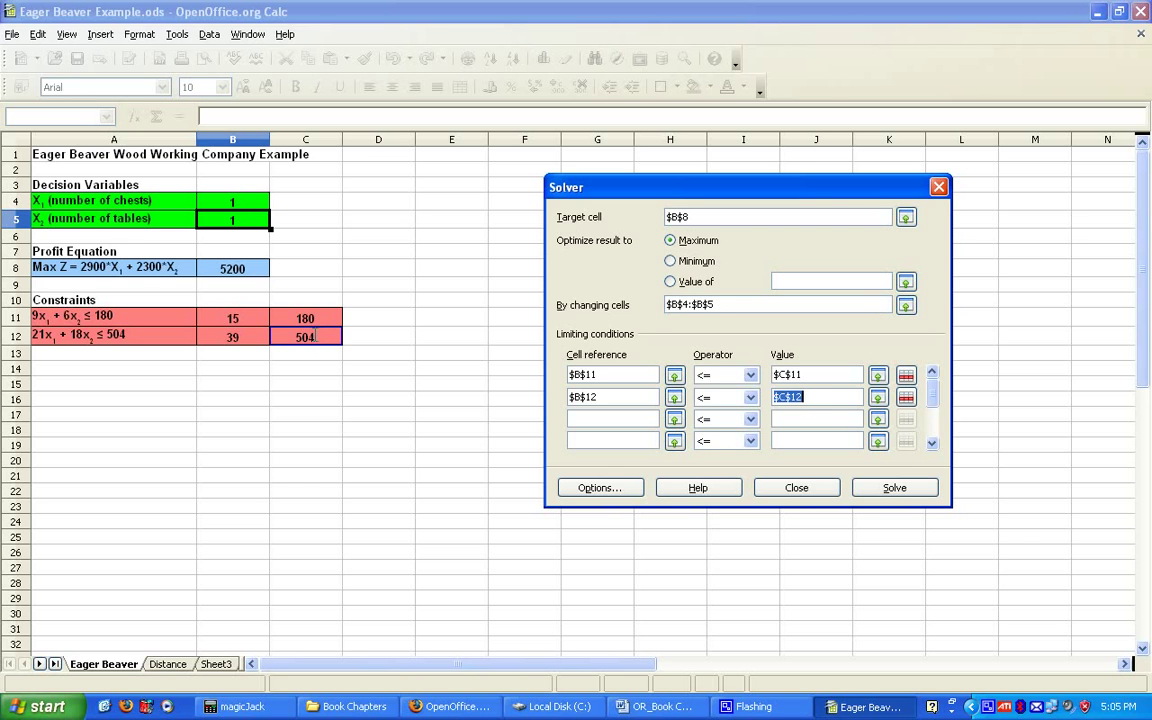
Step: Solve the Eager Beaver model, keep the result and check B4 (6 chests) and B5 (21 tables)
{"action": "left_click", "coordinate": [889, 490]}
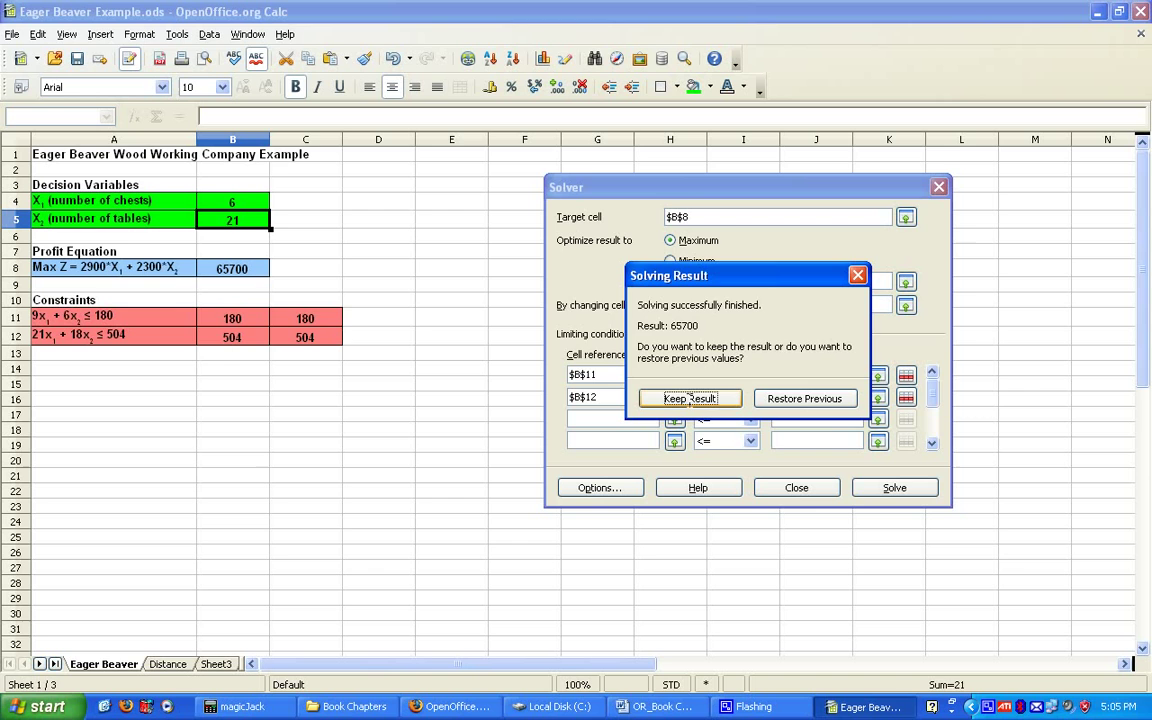
{"action": "left_click", "coordinate": [689, 399]}
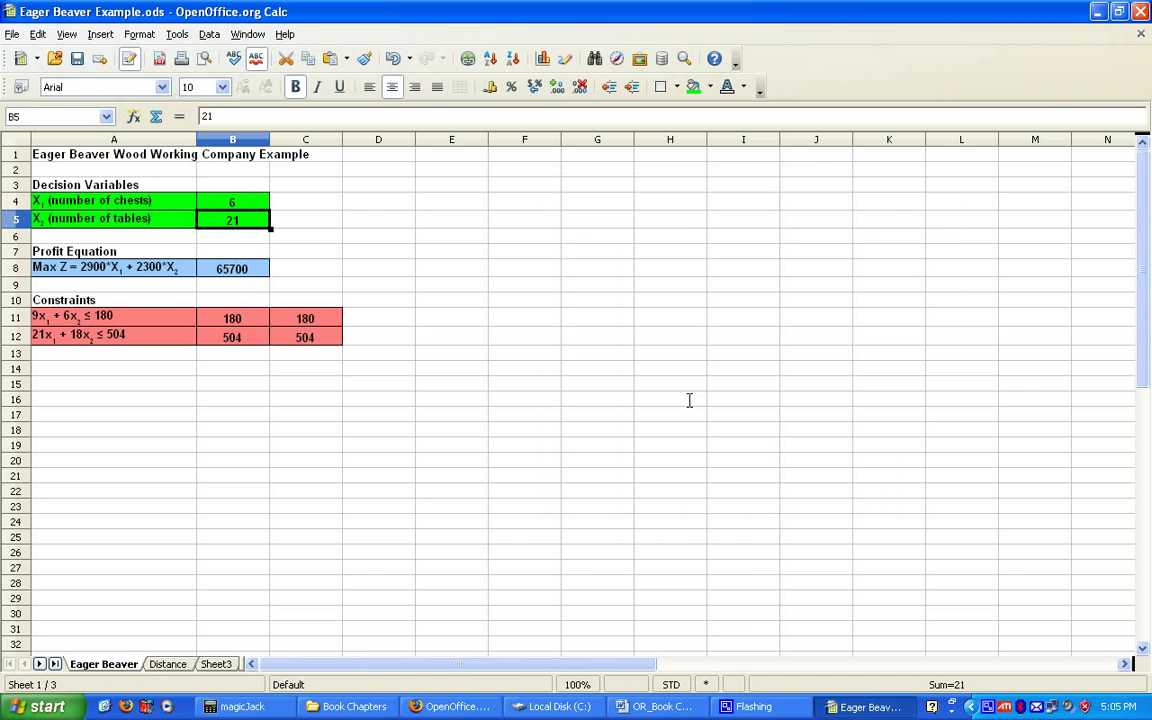
{"action": "left_click", "coordinate": [247, 202]}
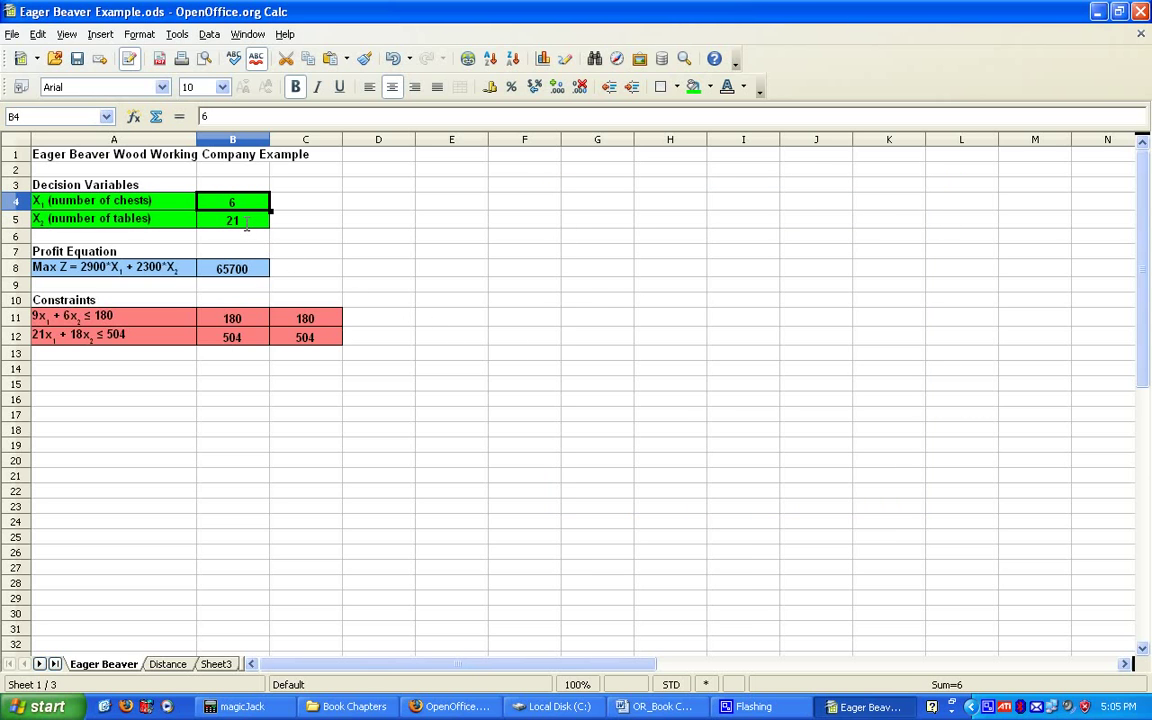
{"action": "left_click", "coordinate": [246, 222]}
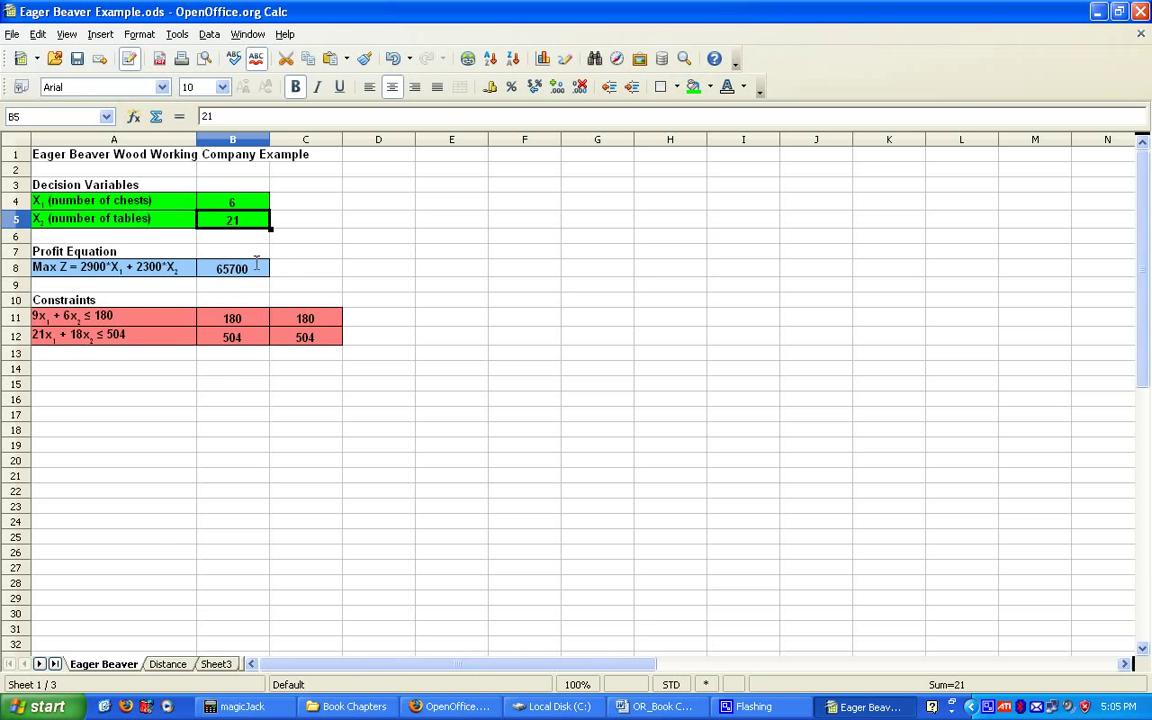
Step: Switch to the Distance sheet and highlight coordinates B2:C21, then facility cells E2:F2
{"action": "left_click", "coordinate": [168, 664]}
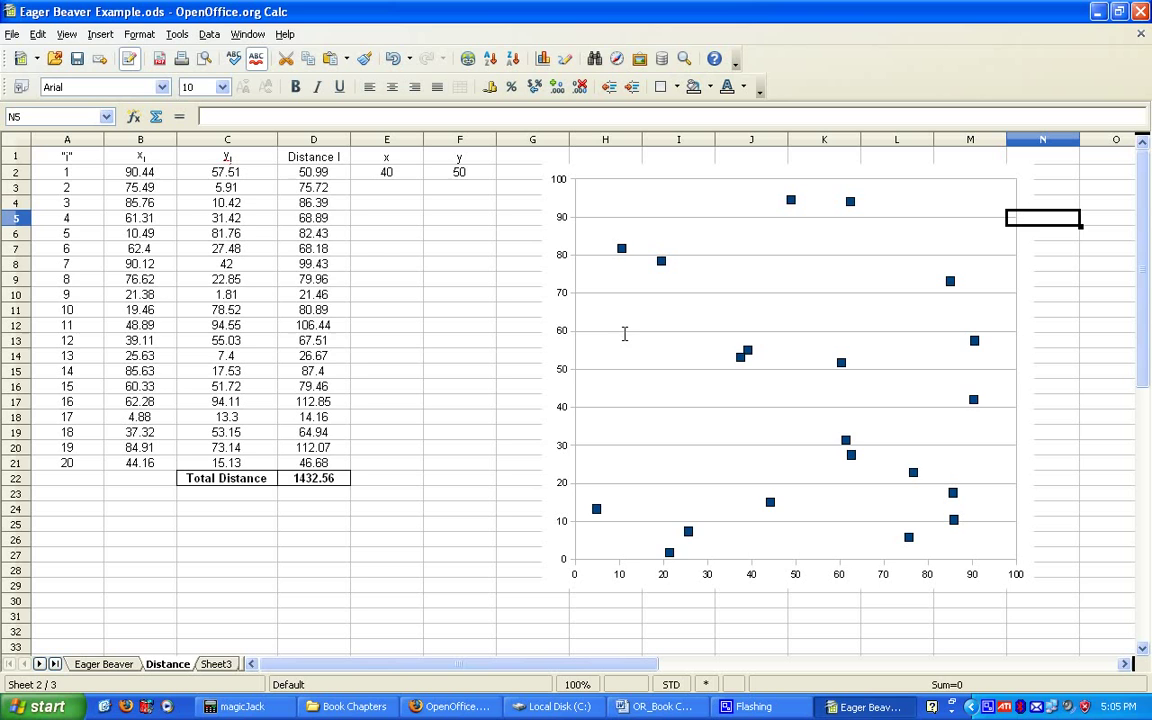
{"action": "left_click_drag", "start_coordinate": [140, 172], "coordinate": [222, 466]}
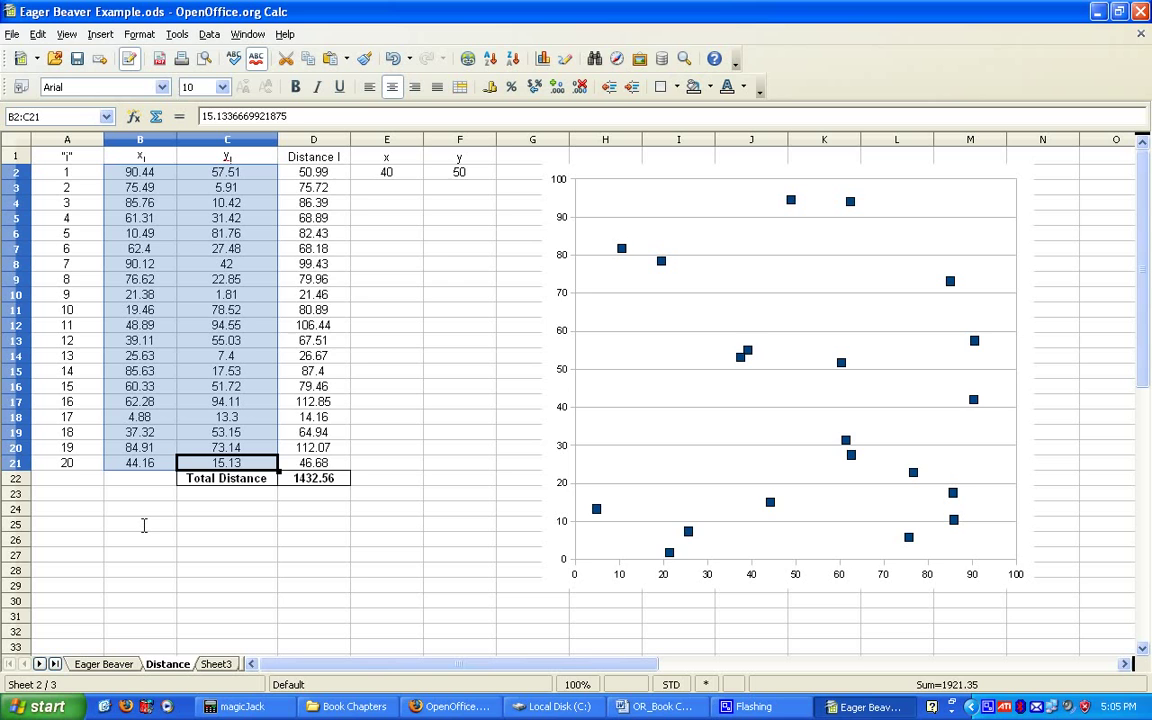
{"action": "left_click", "coordinate": [412, 217]}
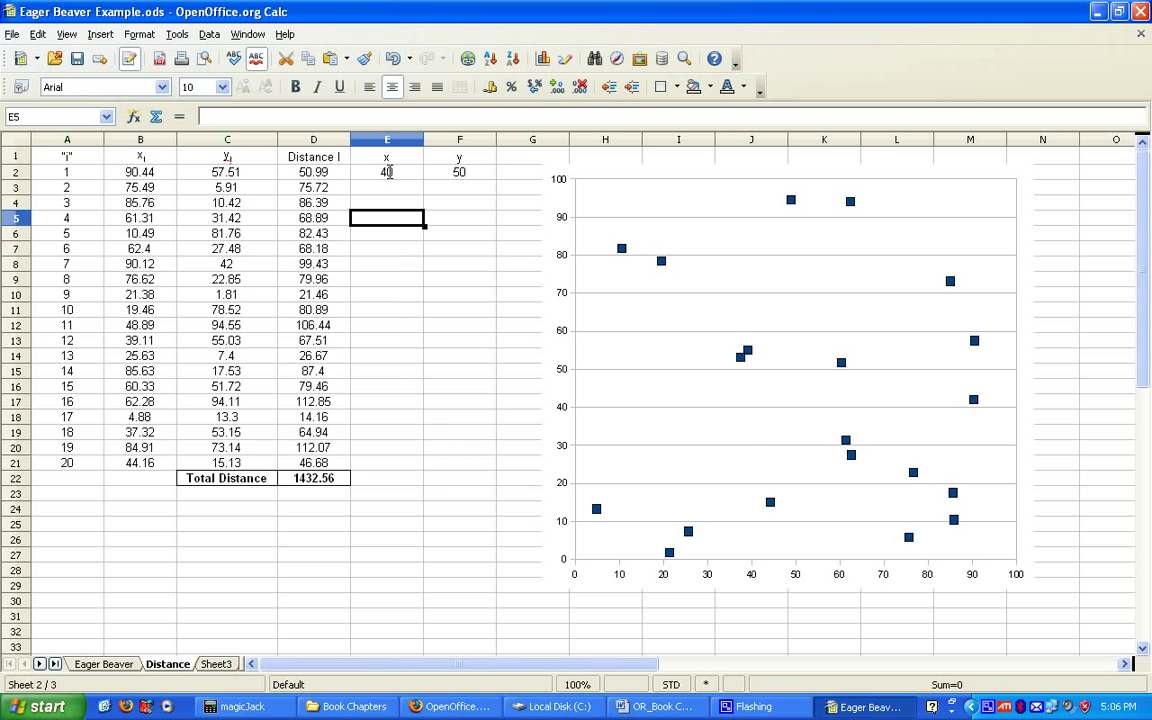
{"action": "left_click_drag", "start_coordinate": [387, 174], "coordinate": [441, 173]}
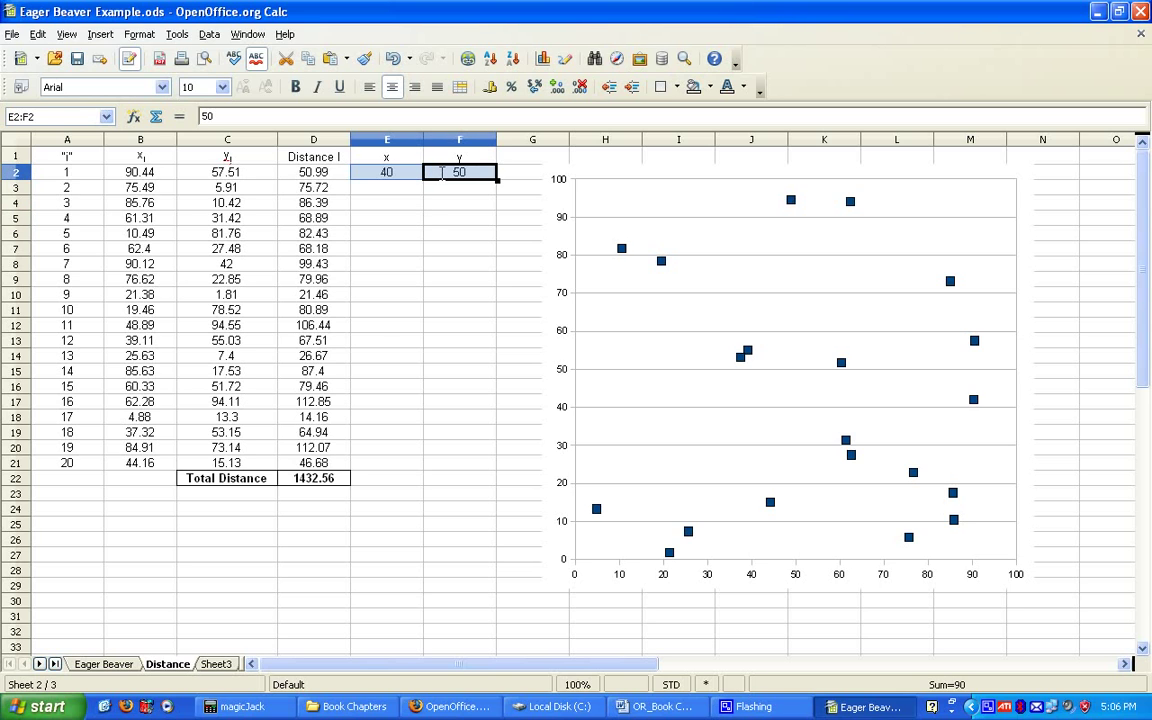
Step: Set the facility trial point to x=0 in E2 and y=0 in F2
{"action": "left_click", "coordinate": [438, 183]}
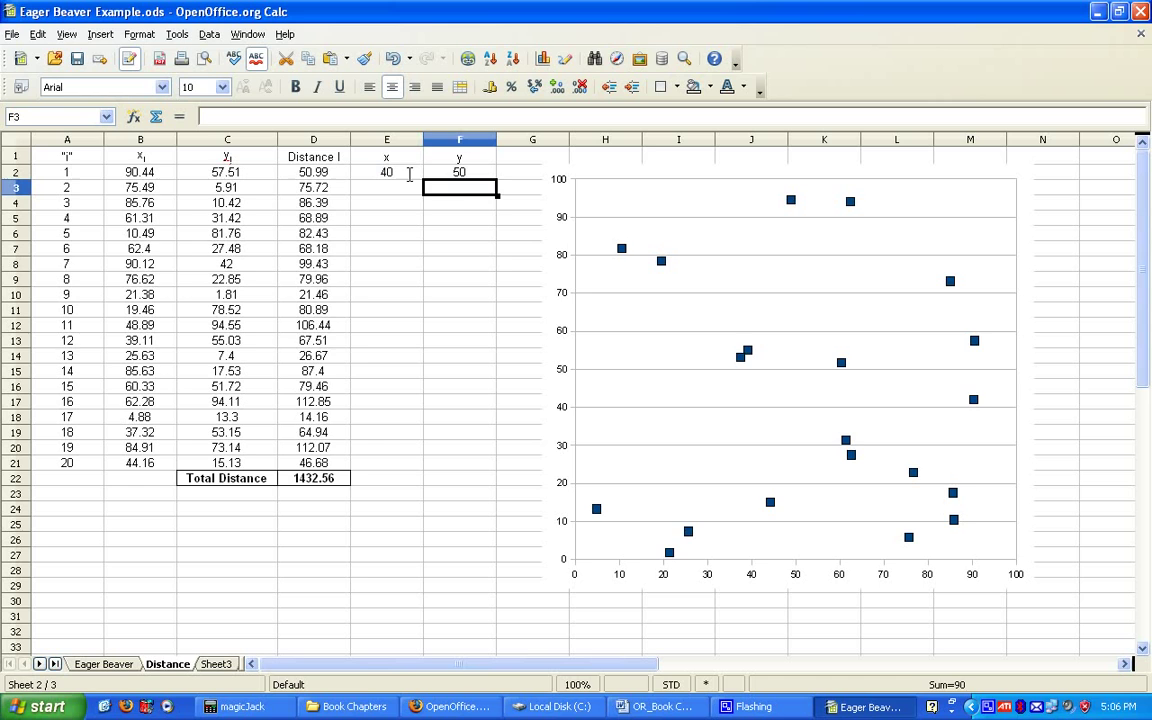
{"action": "left_click", "coordinate": [395, 172]}
{"action": "type", "text": "0"}
{"action": "key", "text": "Return"}
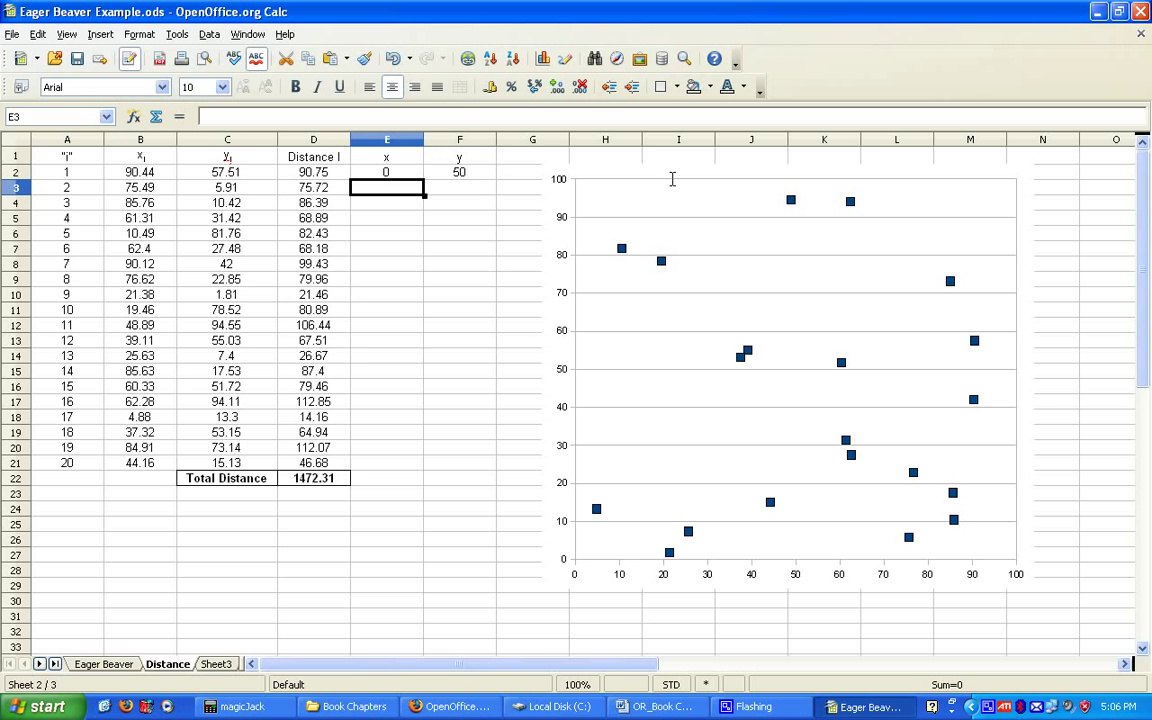
{"action": "key", "text": "Up"}
{"action": "key", "text": "Right"}
{"action": "type", "text": "0"}
{"action": "key", "text": "Return"}
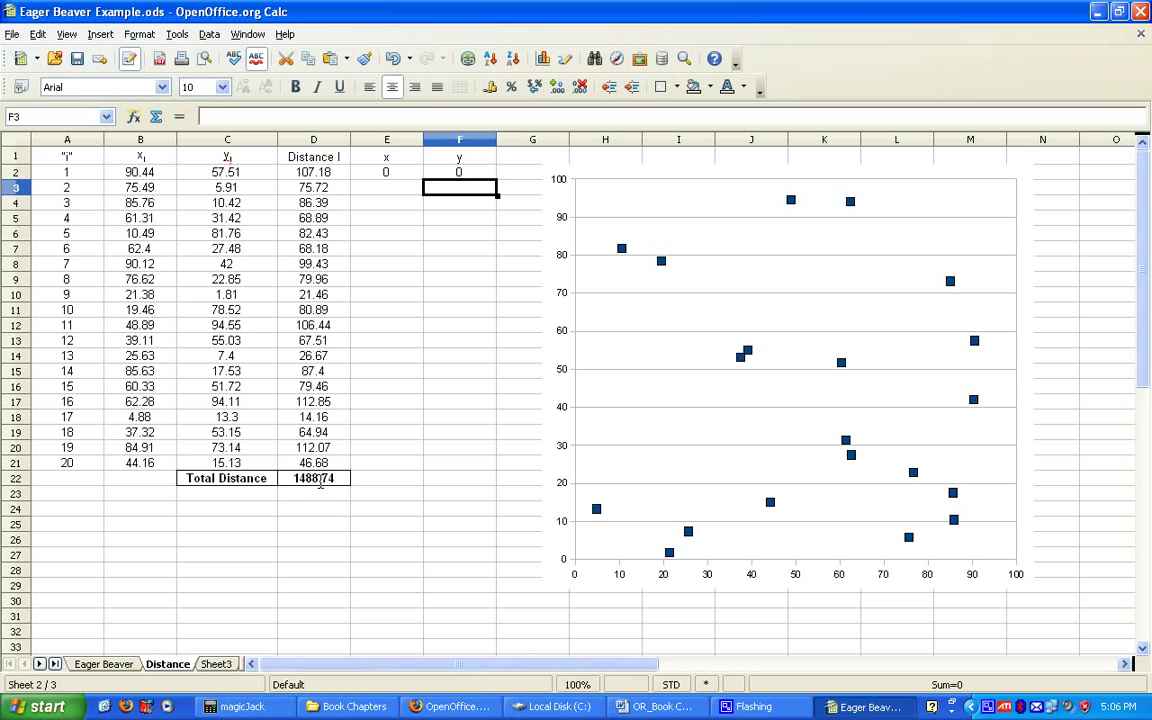
Step: Review and confirm the D2 distance formula, then open the D22 =SUM(D2:D21) total for checking
{"action": "double_click", "coordinate": [316, 172]}
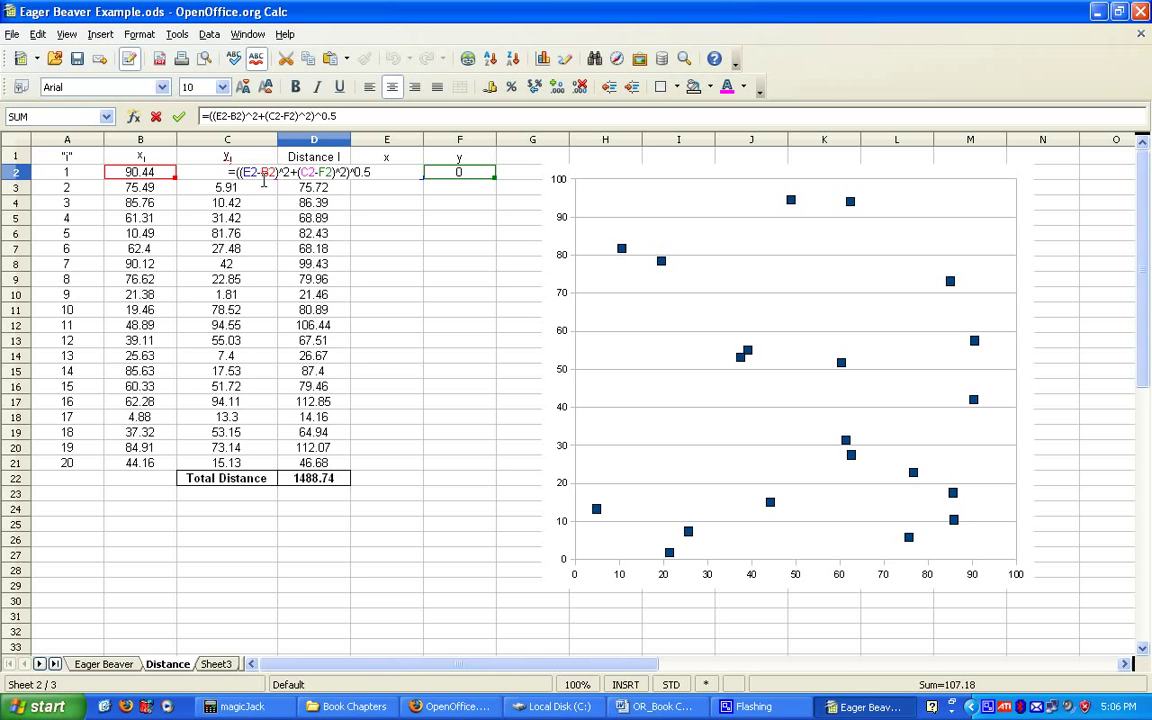
{"action": "double_click", "coordinate": [305, 176]}
{"action": "left_click", "coordinate": [318, 172]}
{"action": "key", "text": "Return"}
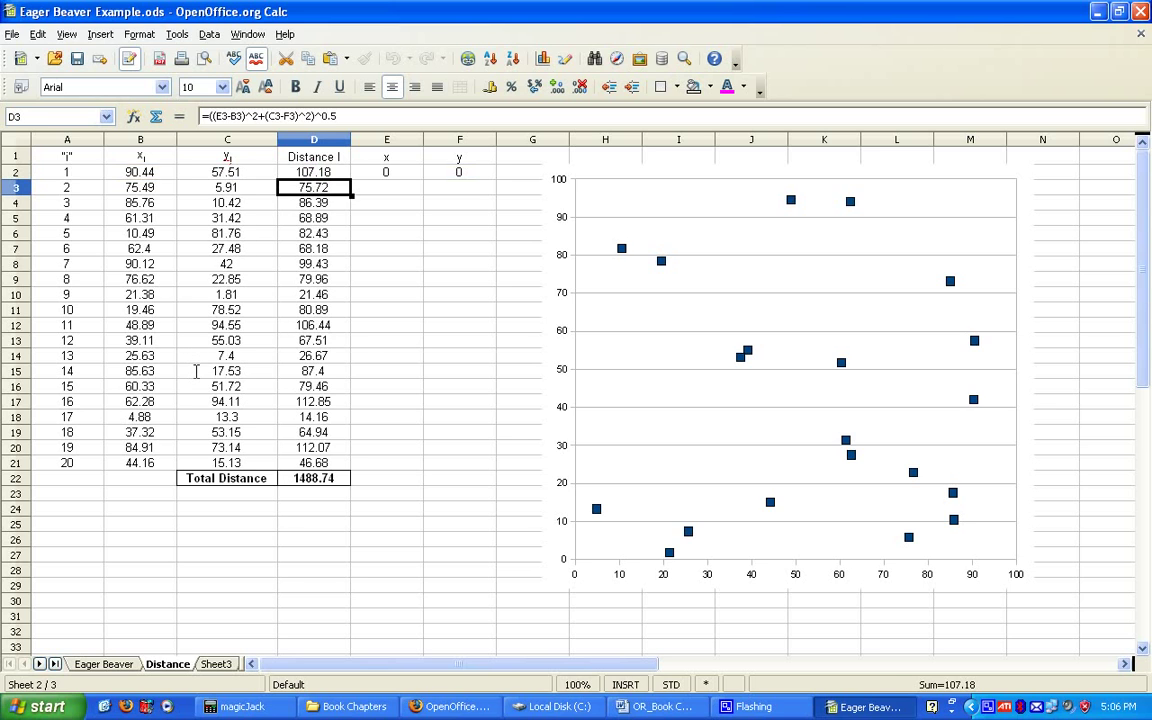
{"action": "double_click", "coordinate": [297, 478]}
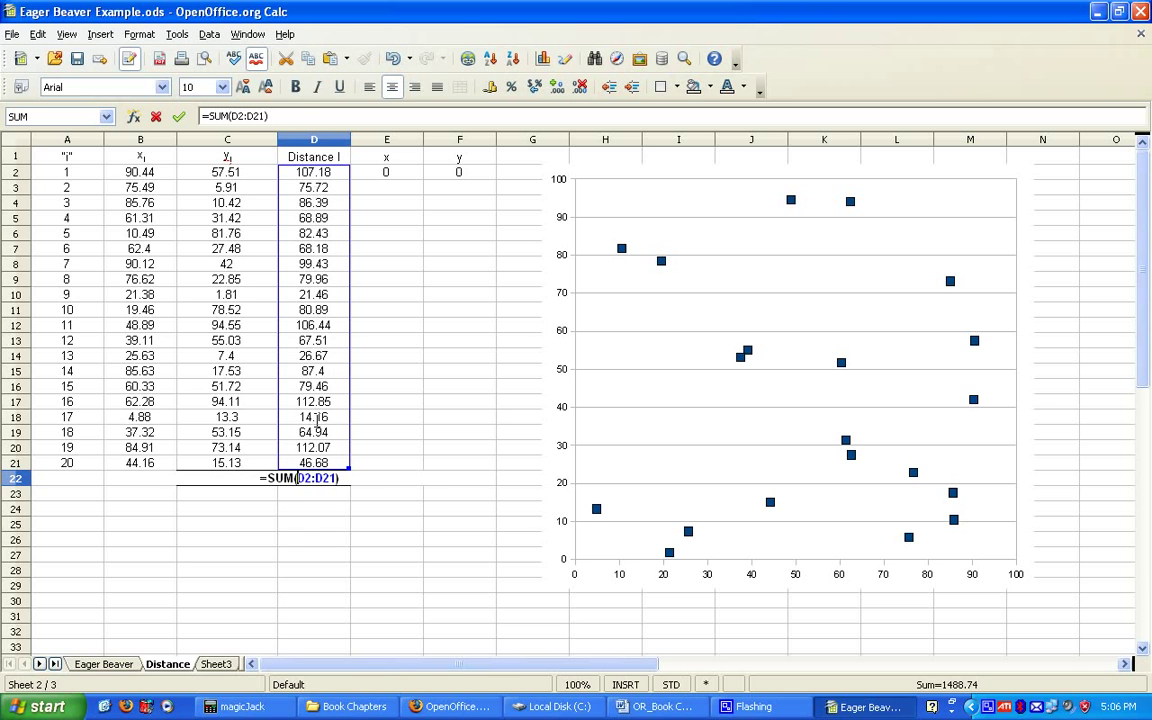
Step: Confirm the D22 total, then choose SCO Evolutionary Algorithm as the engine in Solver Options
{"action": "key", "text": "Return"}
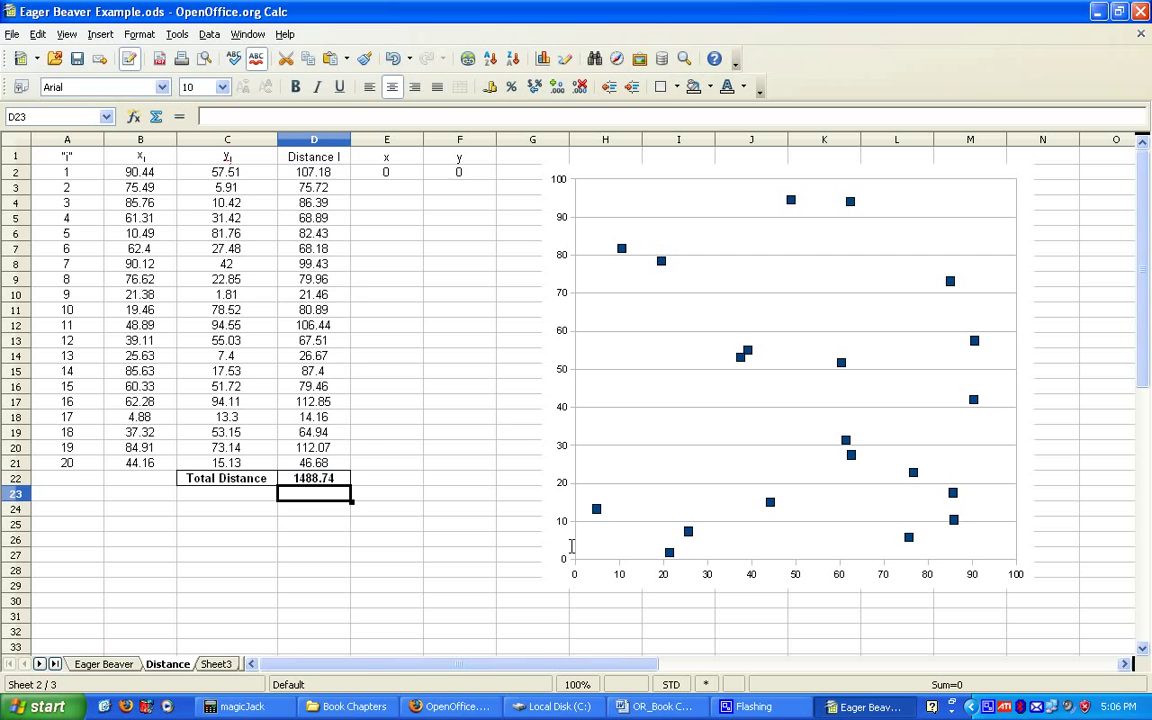
{"action": "left_click", "coordinate": [180, 33]}
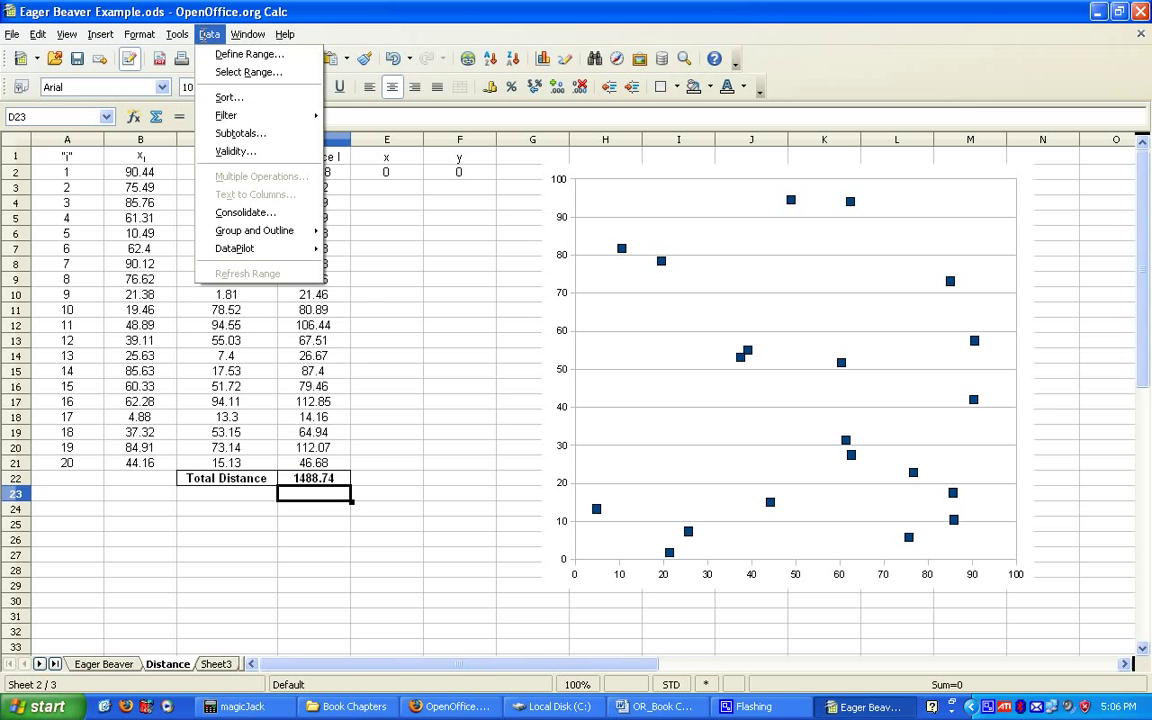
{"action": "left_click", "coordinate": [218, 159]}
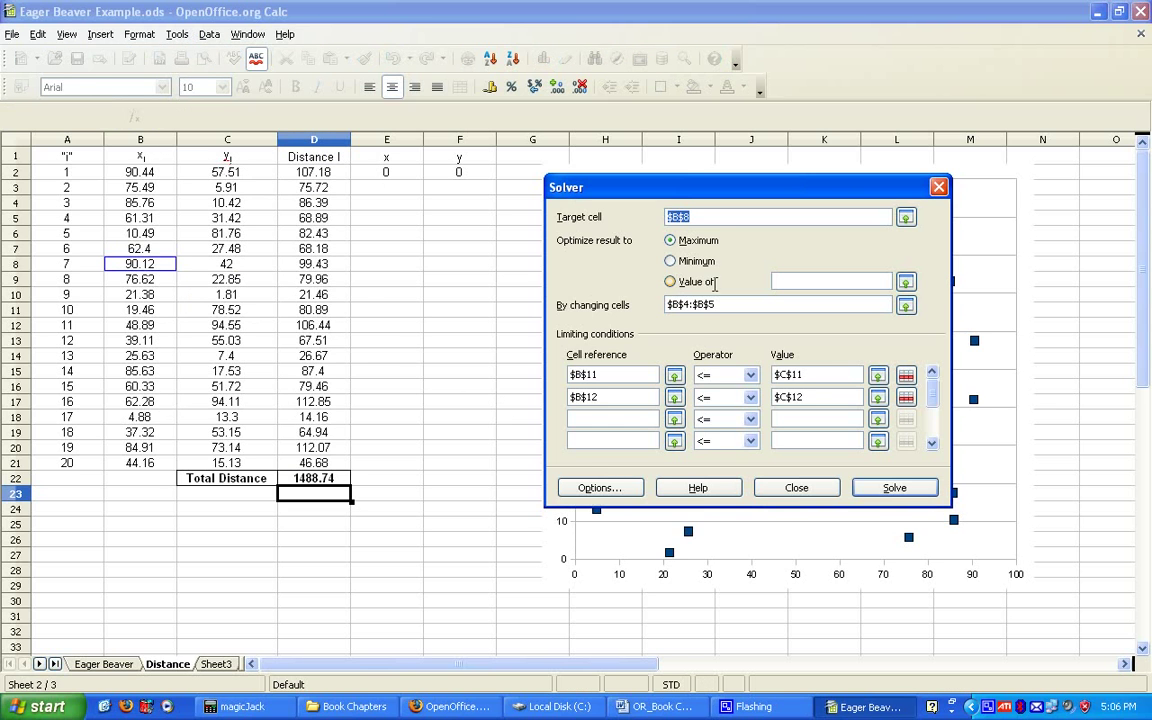
{"action": "left_click", "coordinate": [618, 485]}
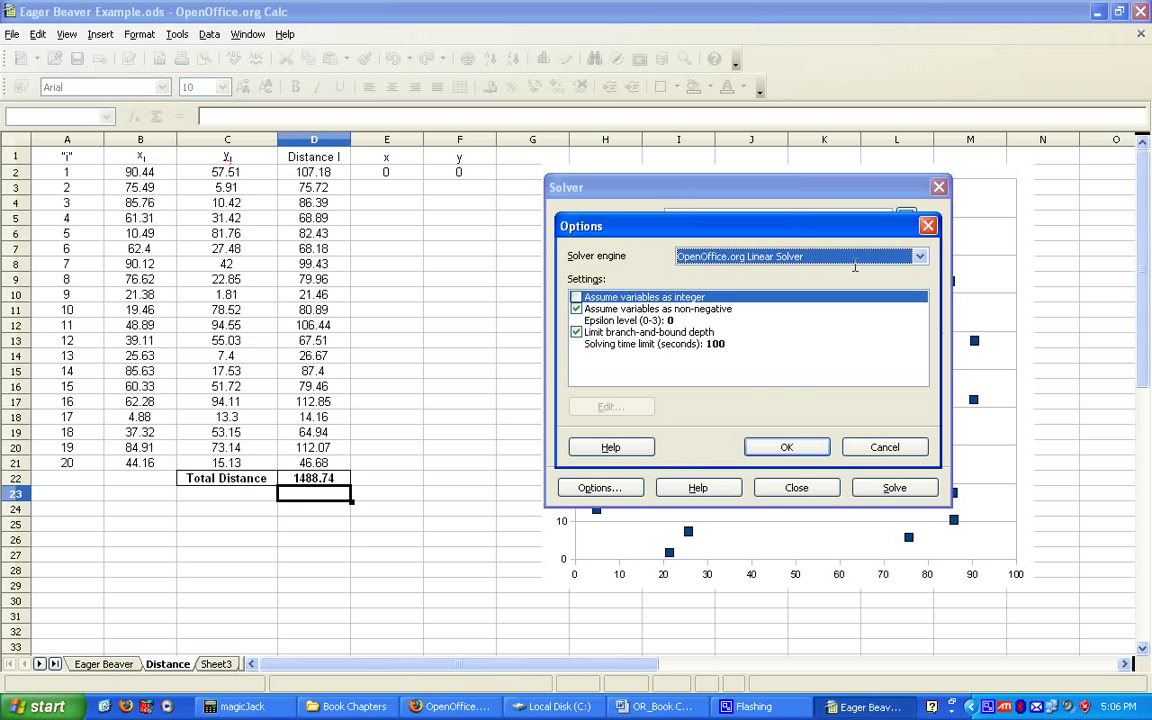
{"action": "left_click", "coordinate": [920, 258]}
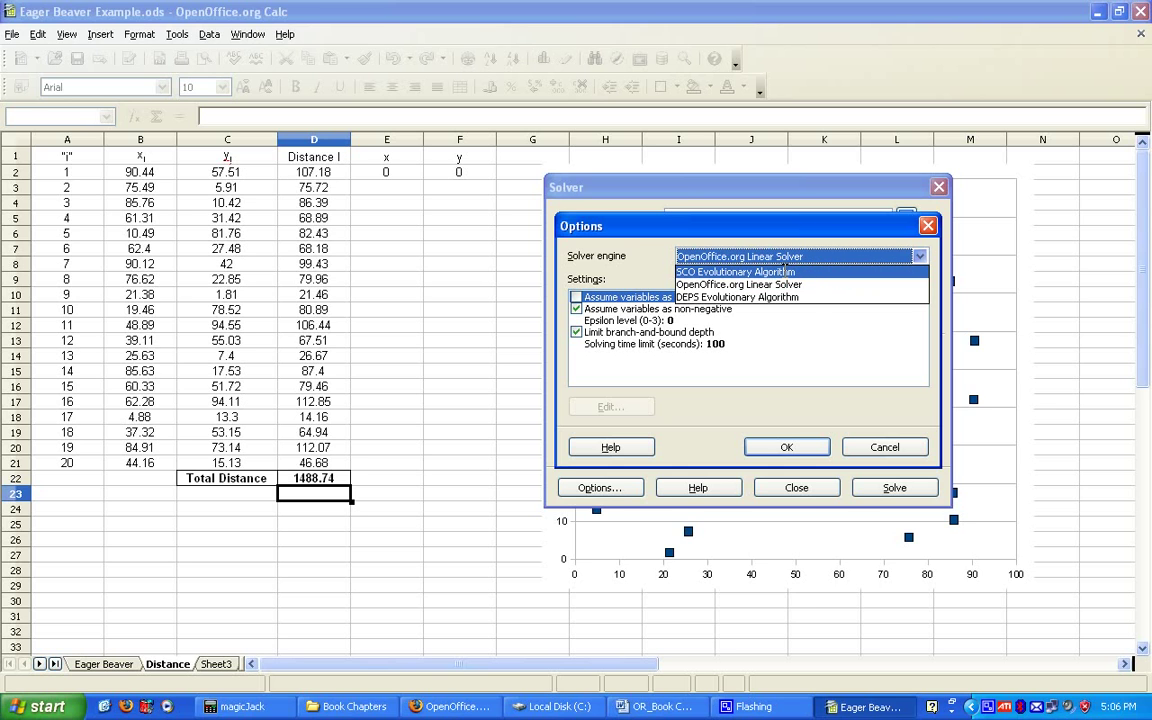
{"action": "left_click", "coordinate": [786, 272]}
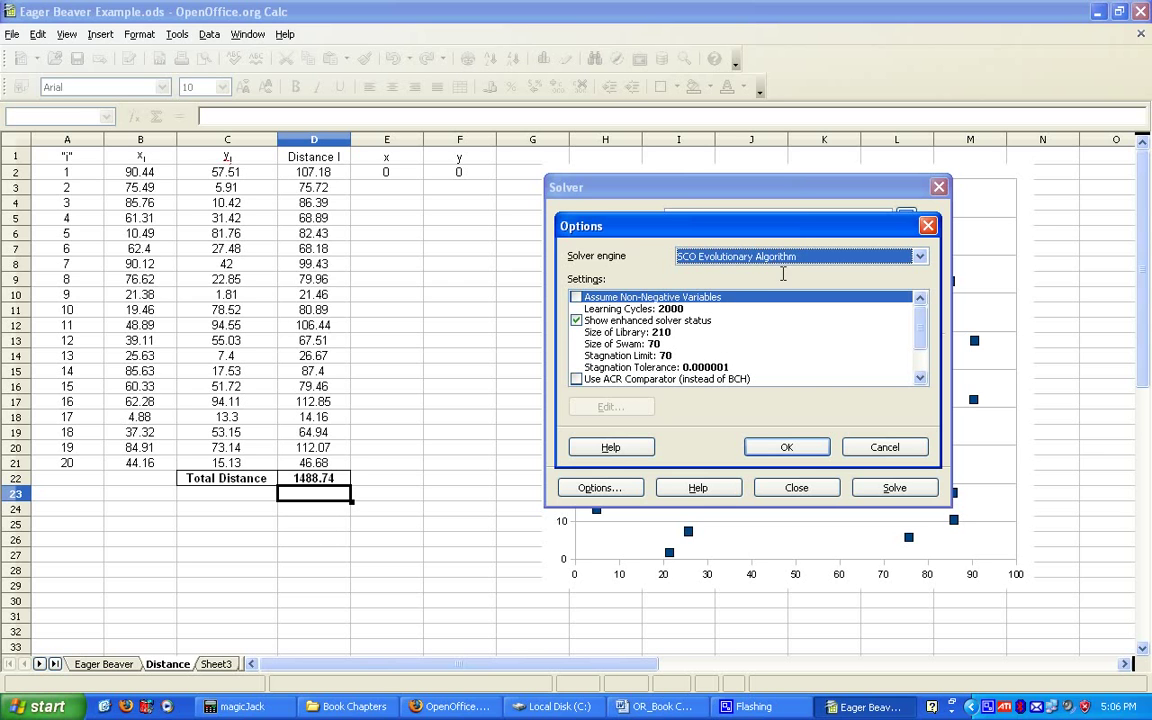
{"action": "left_click", "coordinate": [785, 447]}
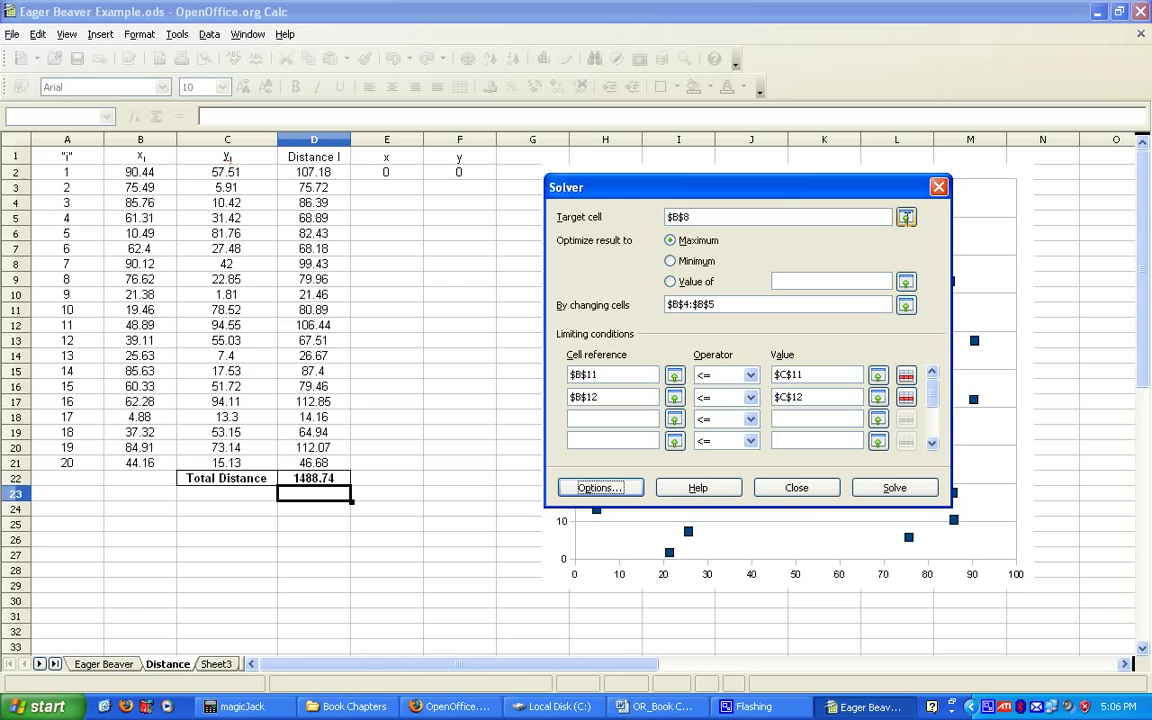
Step: Set Solver to minimize target $D$22 by changing cells $E$2:$F$2
{"action": "left_click", "coordinate": [905, 217]}
{"action": "left_click", "coordinate": [295, 480]}
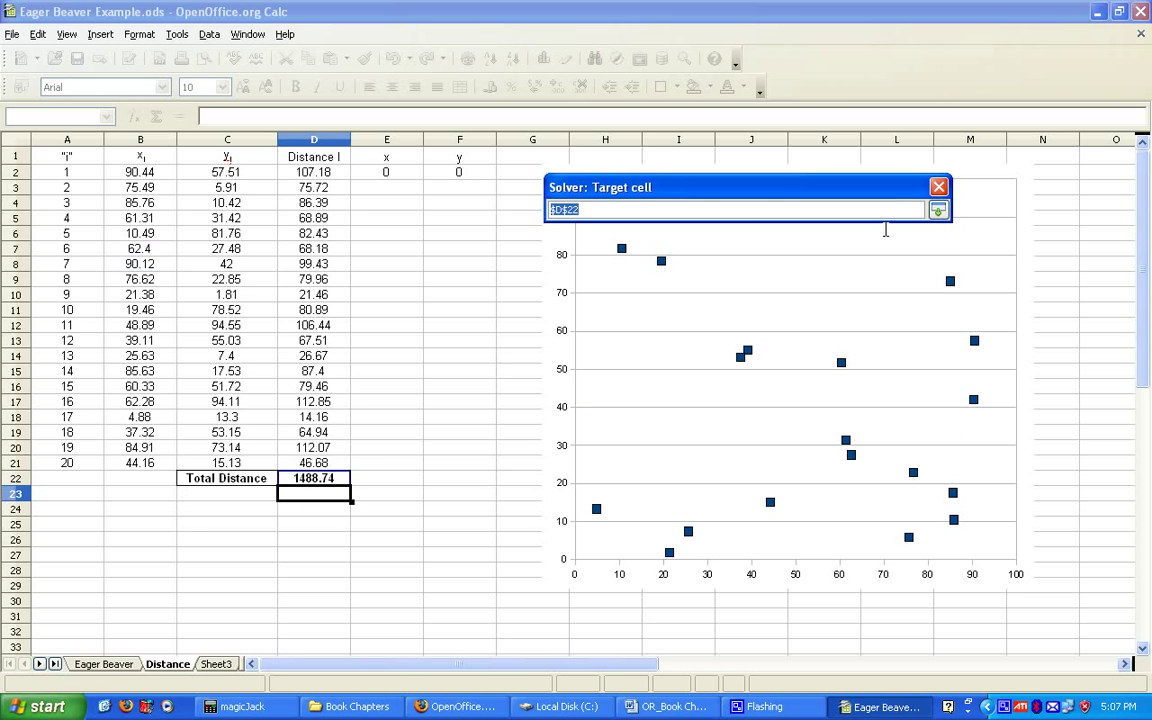
{"action": "left_click", "coordinate": [938, 210]}
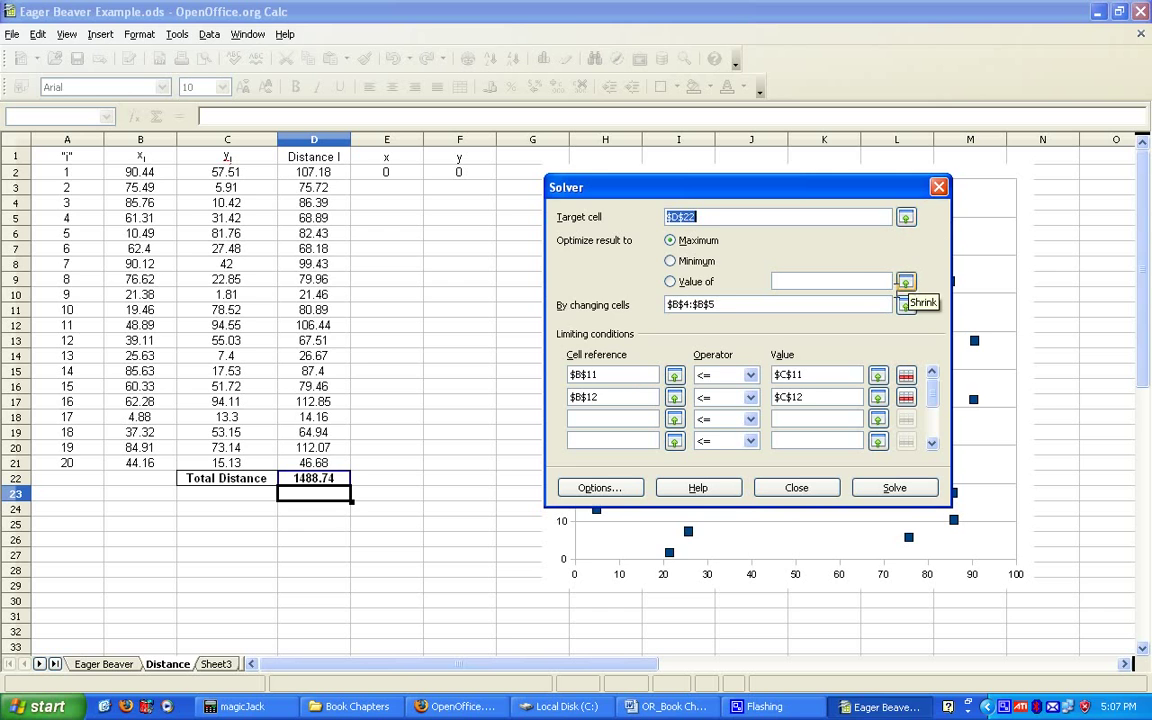
{"action": "left_click", "coordinate": [670, 261]}
{"action": "left_click", "coordinate": [905, 305]}
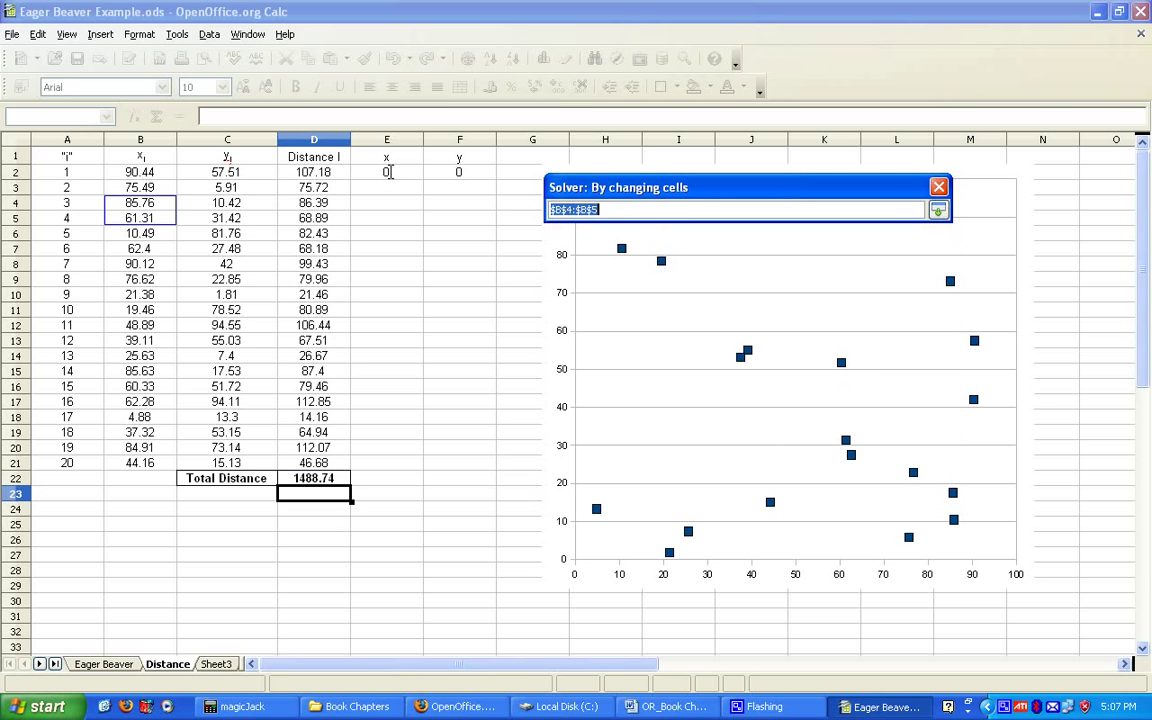
{"action": "left_click_drag", "start_coordinate": [385, 173], "coordinate": [445, 177]}
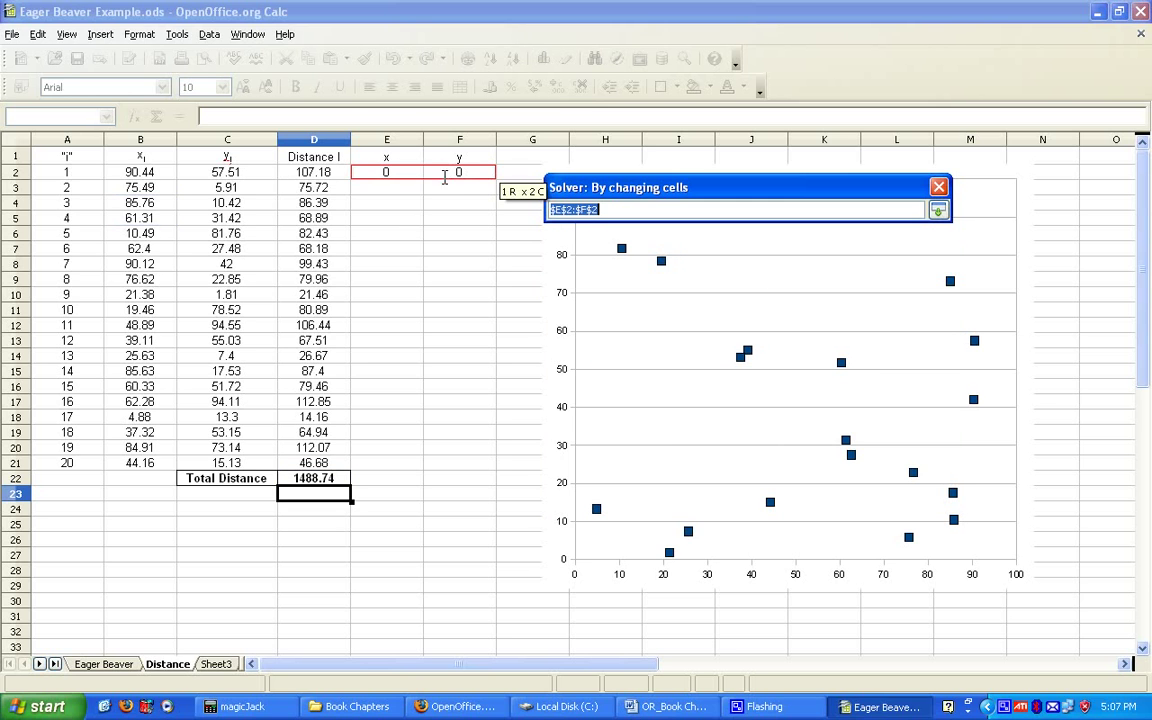
{"action": "left_click", "coordinate": [938, 210]}
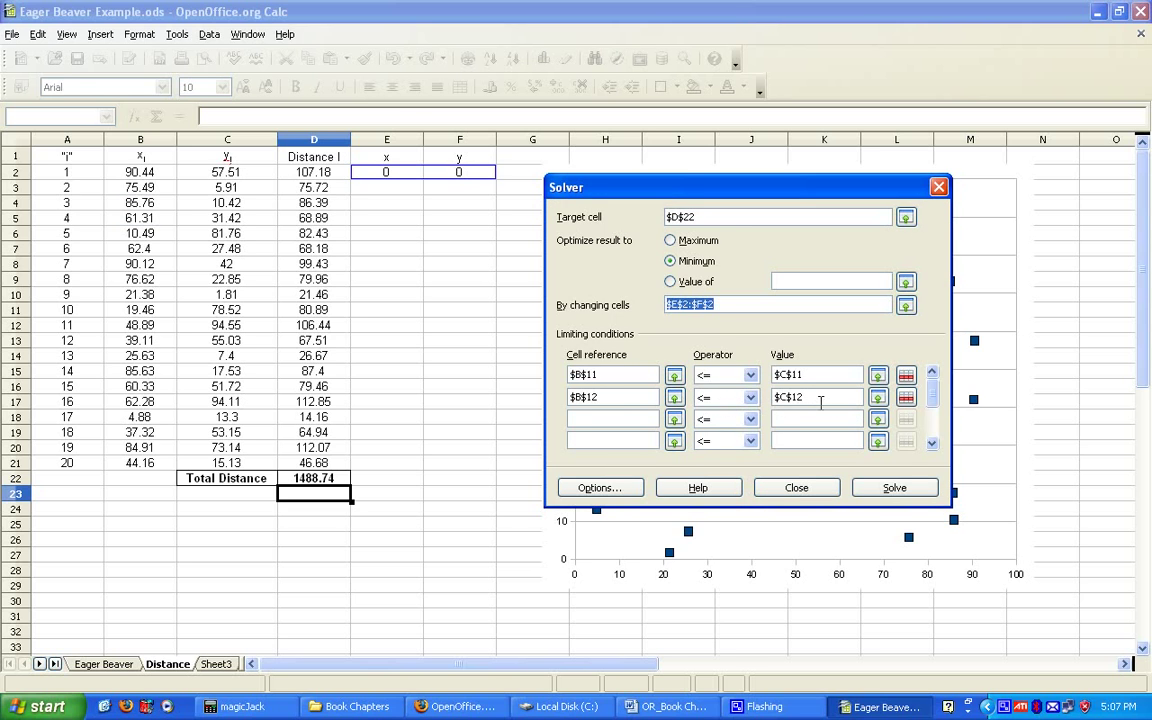
Step: Delete both limiting conditions and solve, reaching total distance 1381.56 at (90.44, 57.51)
{"action": "left_click", "coordinate": [906, 397]}
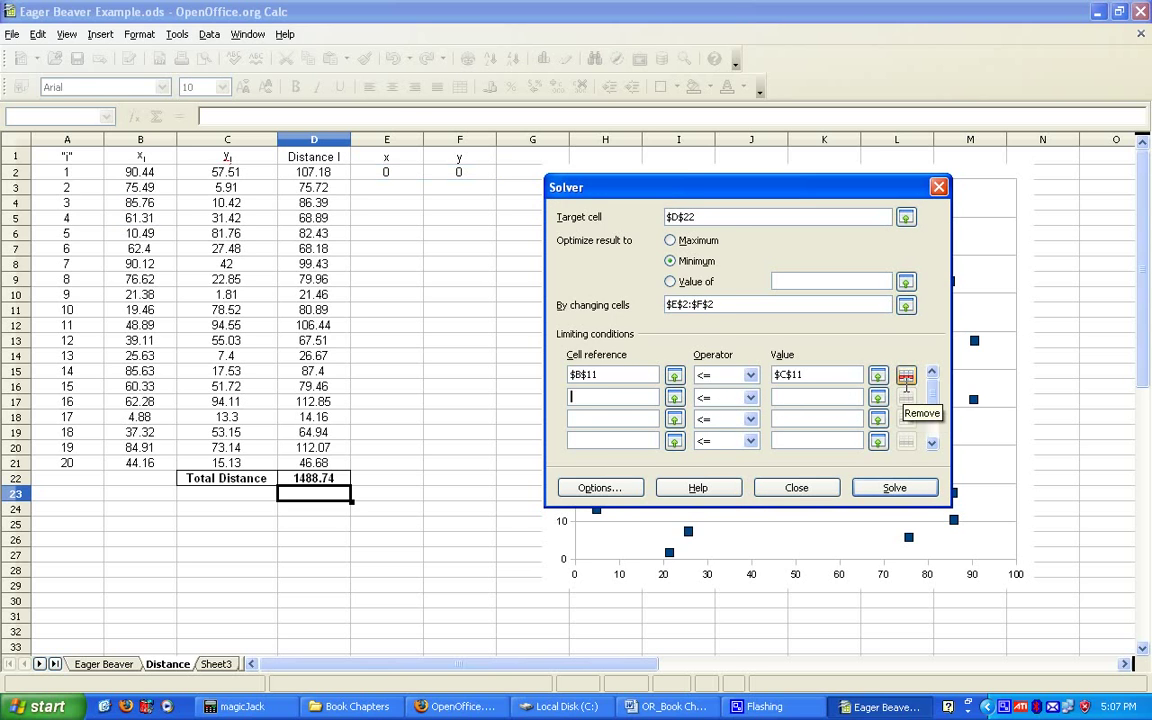
{"action": "left_click", "coordinate": [906, 375]}
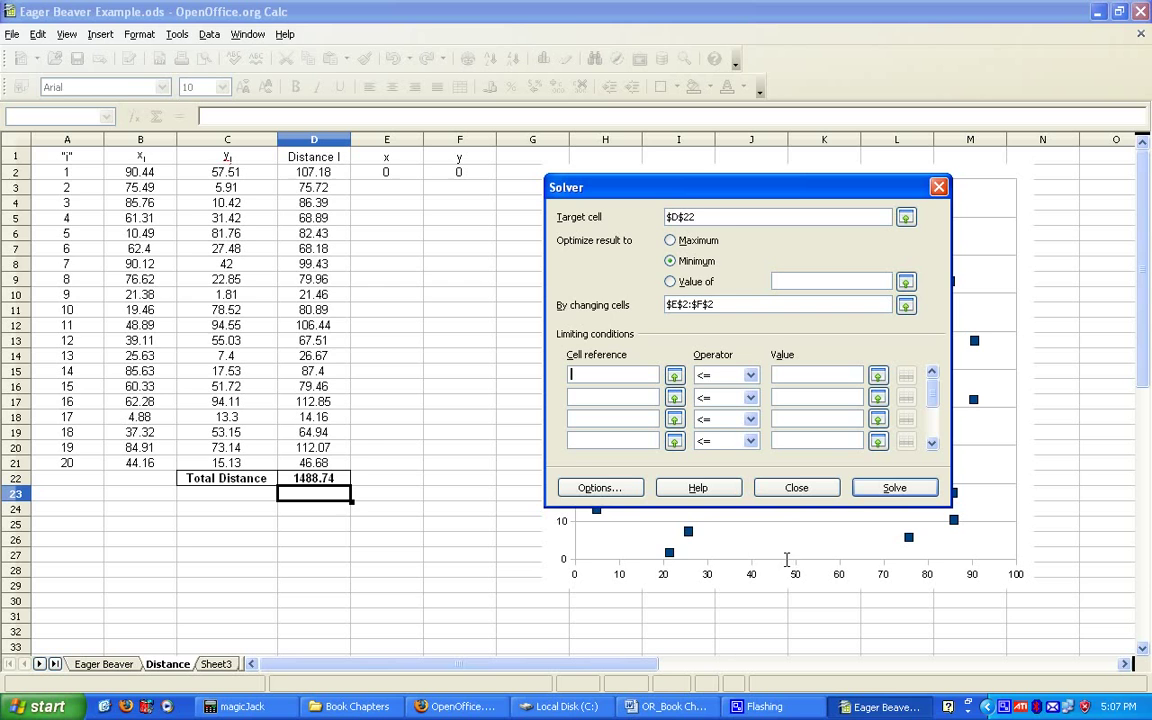
{"action": "left_click", "coordinate": [879, 486]}
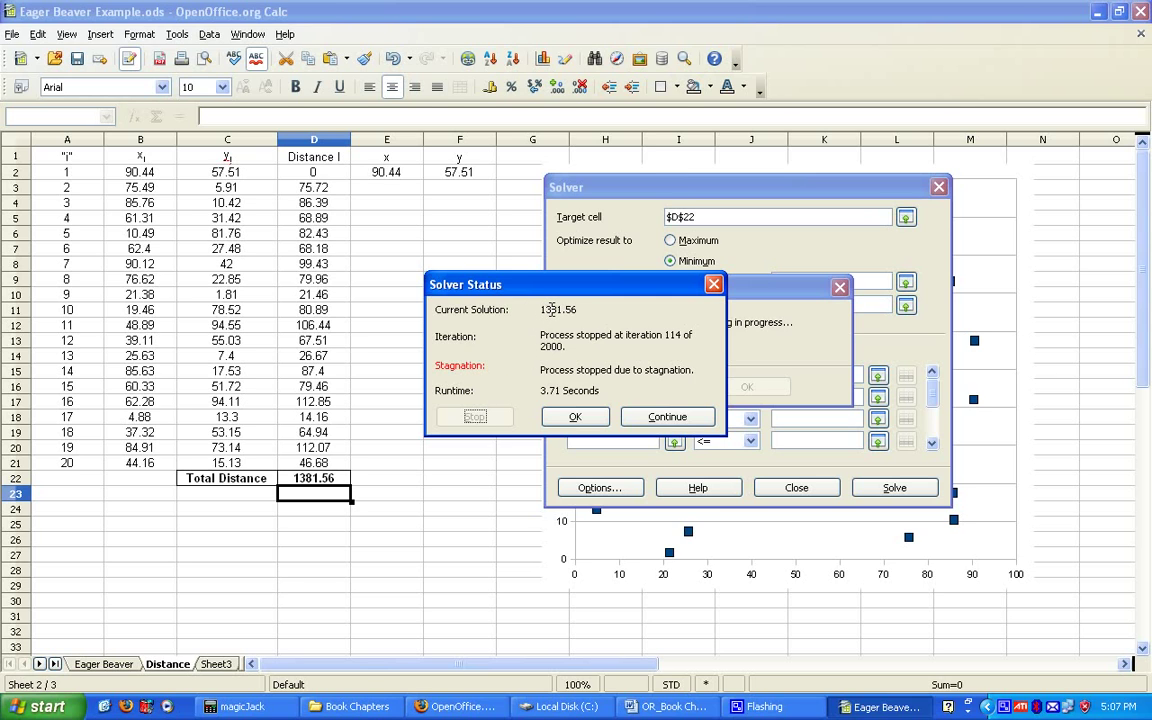
{"action": "left_click", "coordinate": [575, 416]}
Step: Keep the Solver result, then enter 50 in E2 and 50 in F2, giving total 1422.69
{"action": "left_click", "coordinate": [690, 398]}
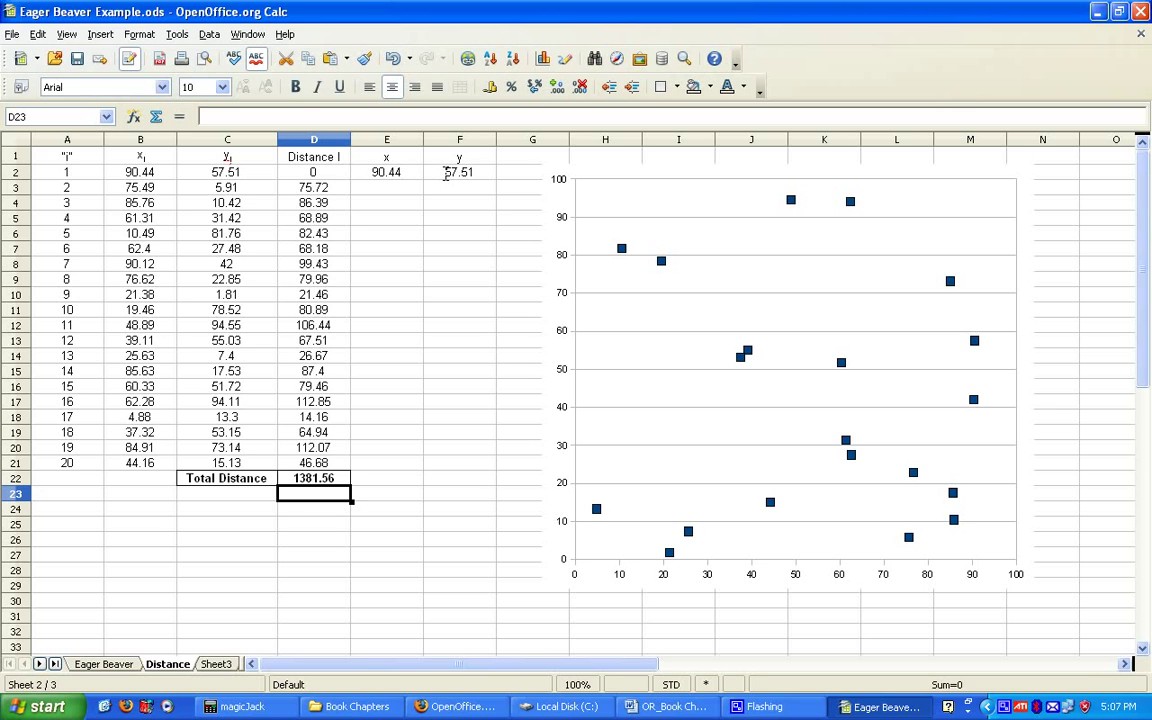
{"action": "left_click", "coordinate": [384, 172]}
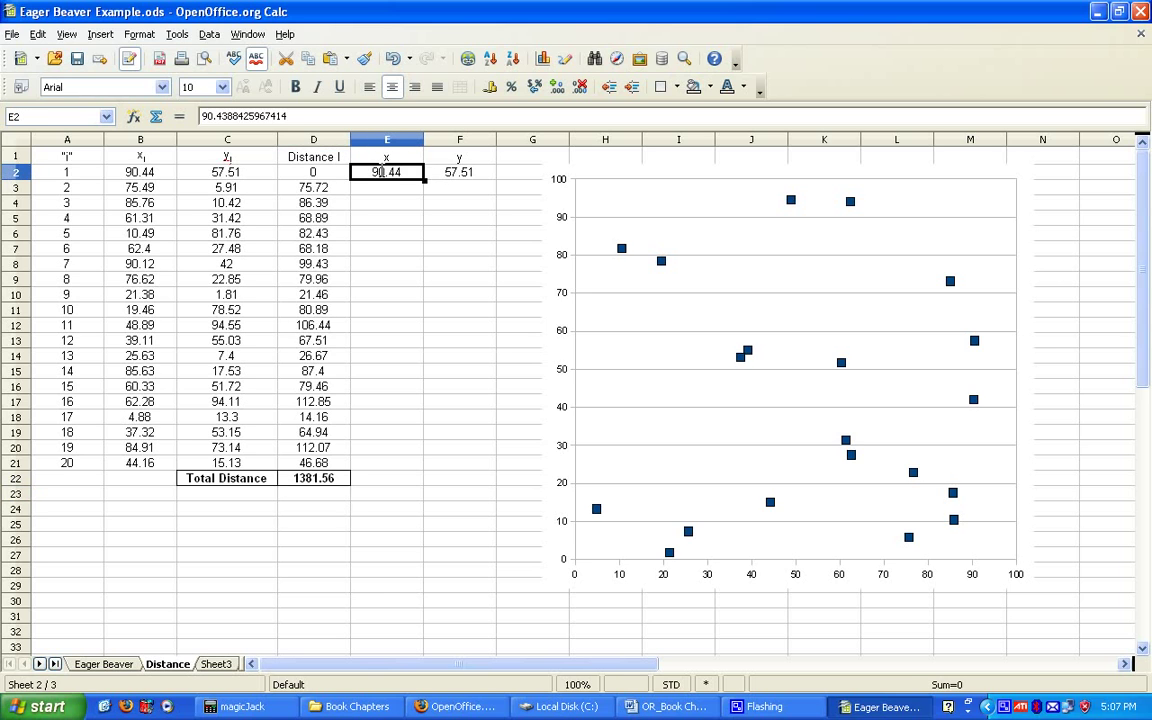
{"action": "type", "text": "50"}
{"action": "key", "text": "Tab"}
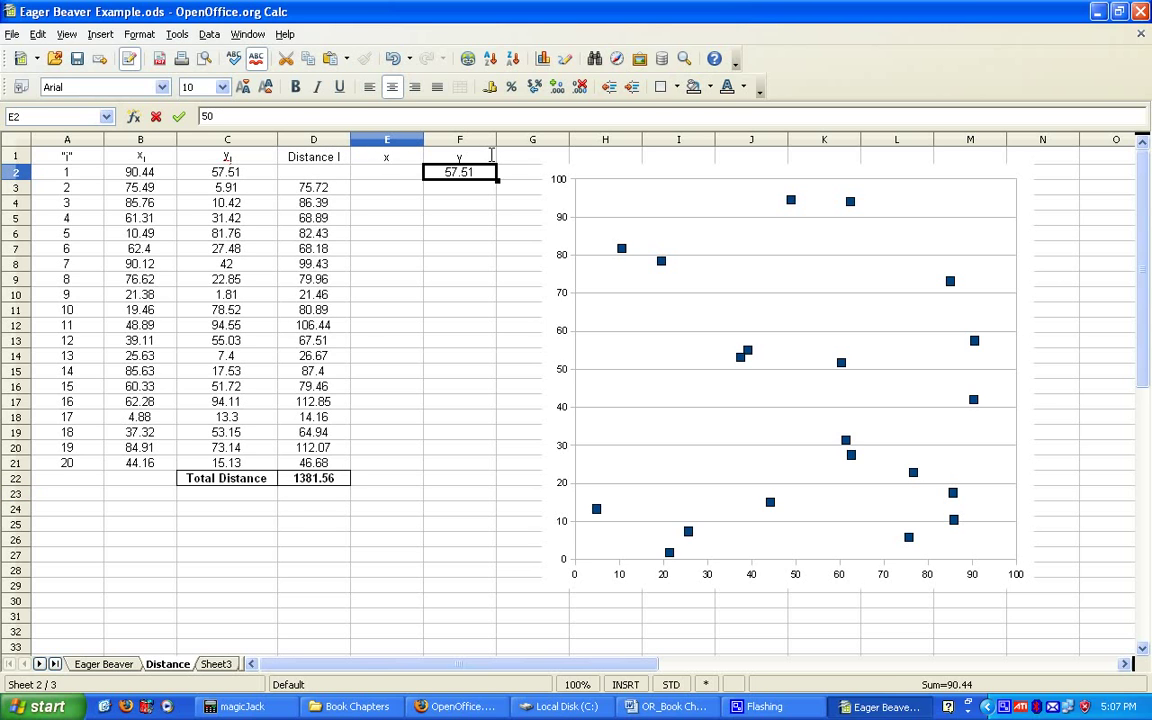
{"action": "type", "text": "50"}
{"action": "key", "text": "Return"}
Step: Choose DEPS Evolutionary Algorithm as the engine in Tools > Solver Options
{"action": "left_click", "coordinate": [176, 34]}
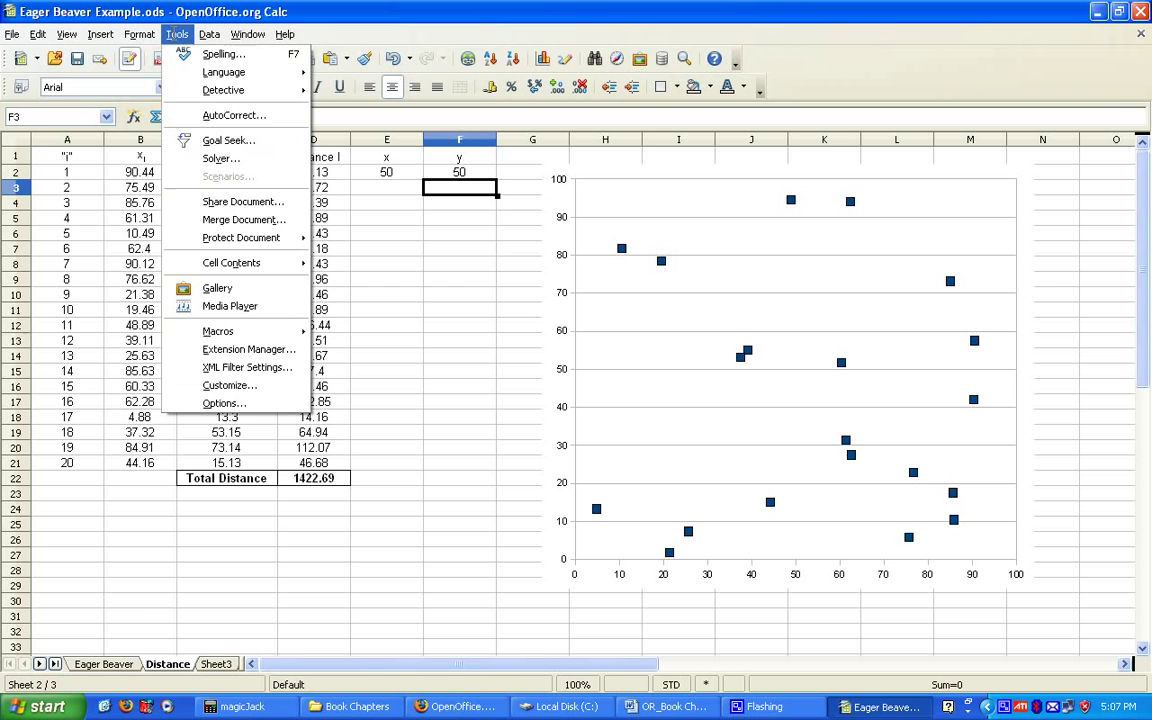
{"action": "left_click", "coordinate": [214, 158]}
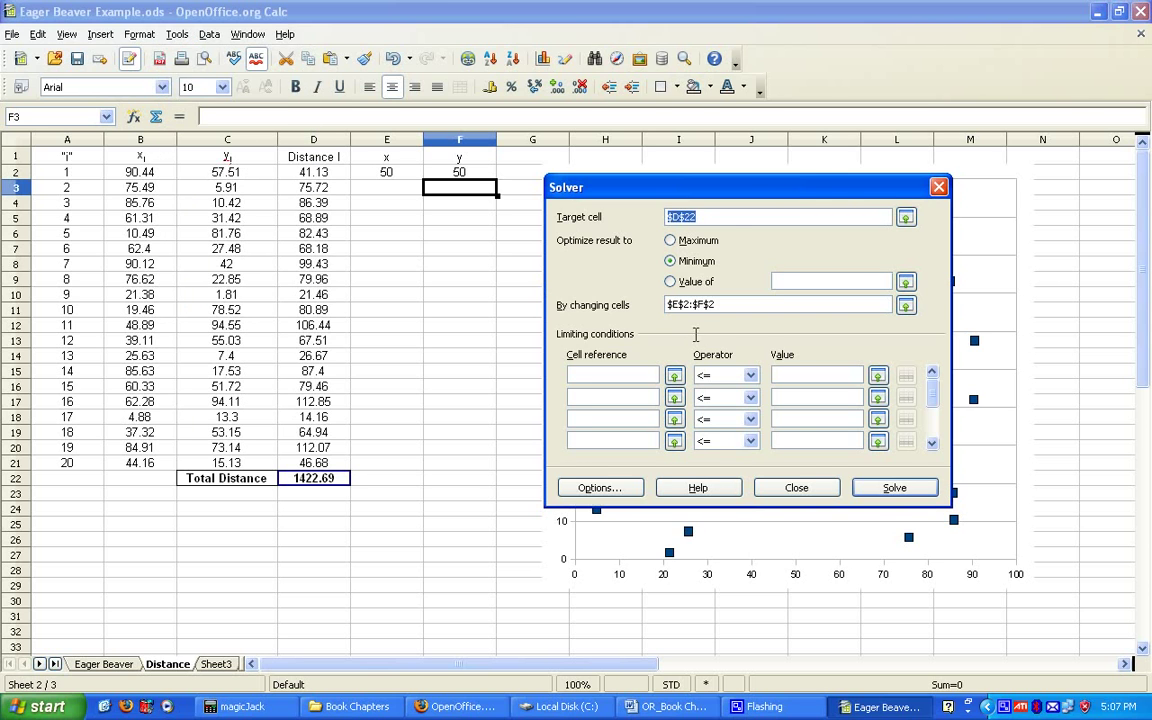
{"action": "left_click", "coordinate": [599, 487]}
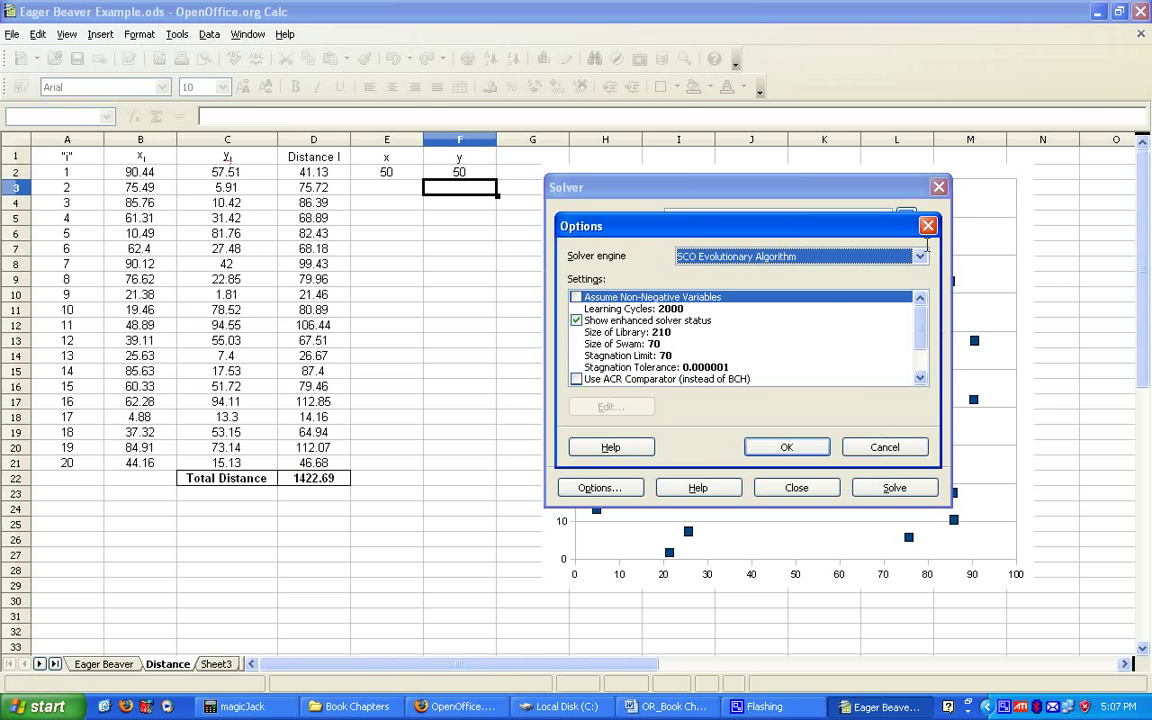
{"action": "left_click", "coordinate": [830, 256]}
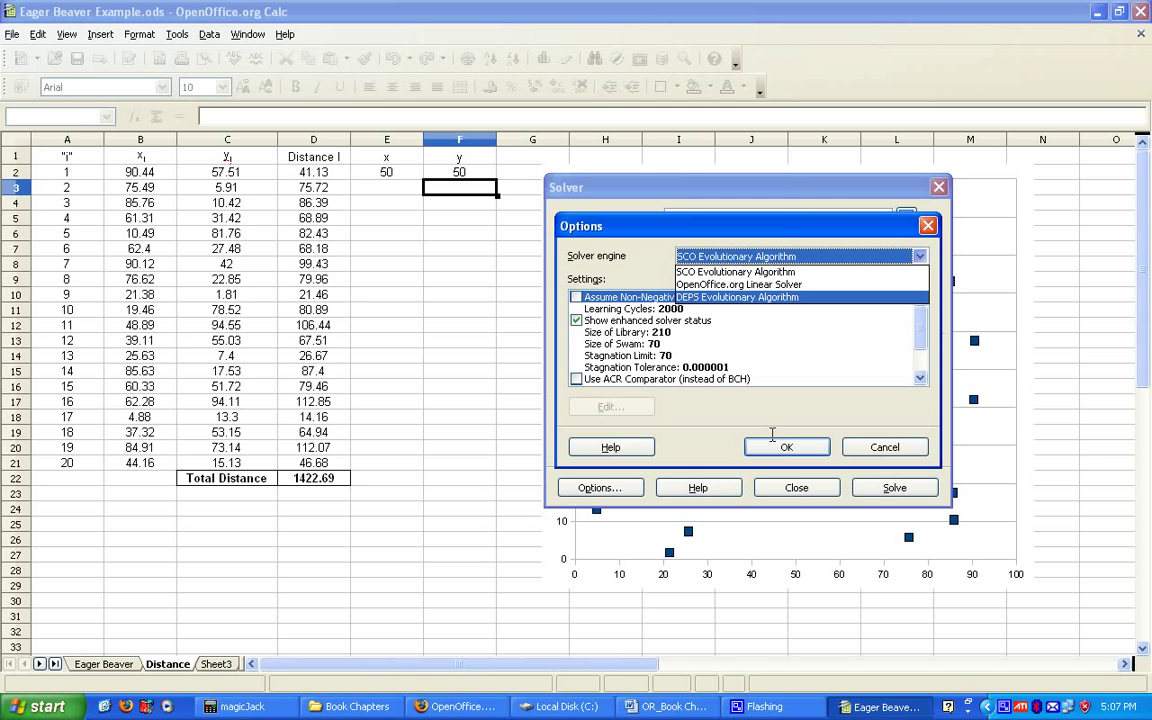
{"action": "left_click", "coordinate": [687, 297]}
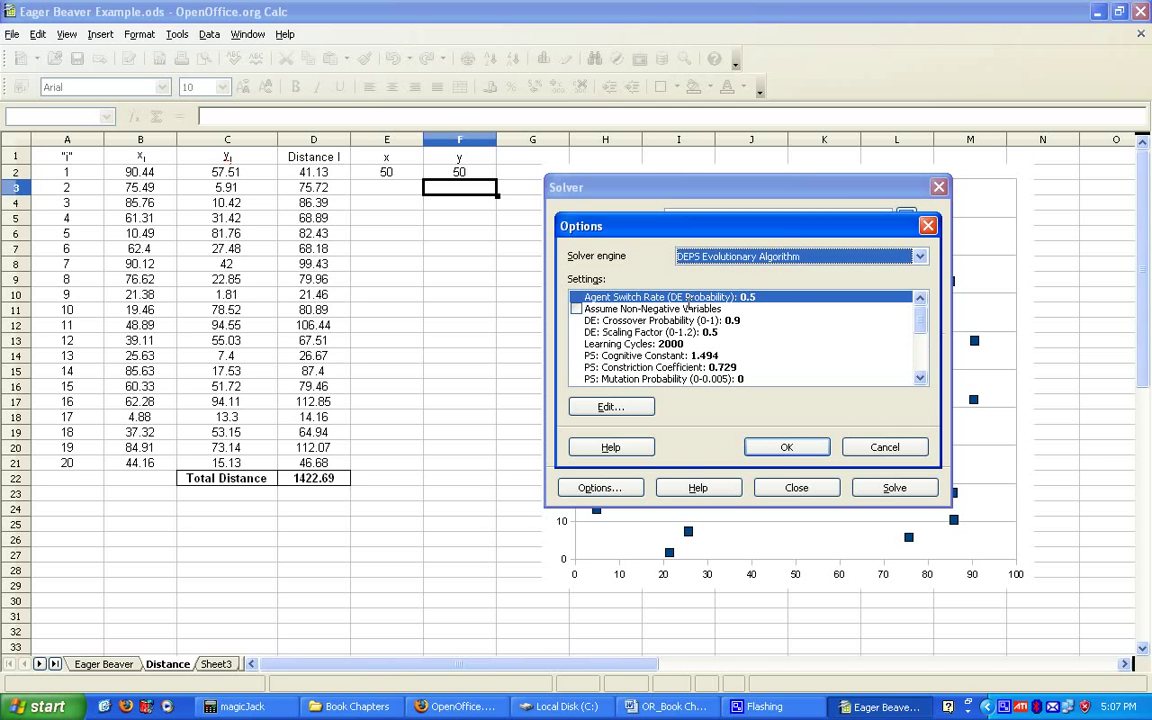
{"action": "left_click", "coordinate": [765, 449]}
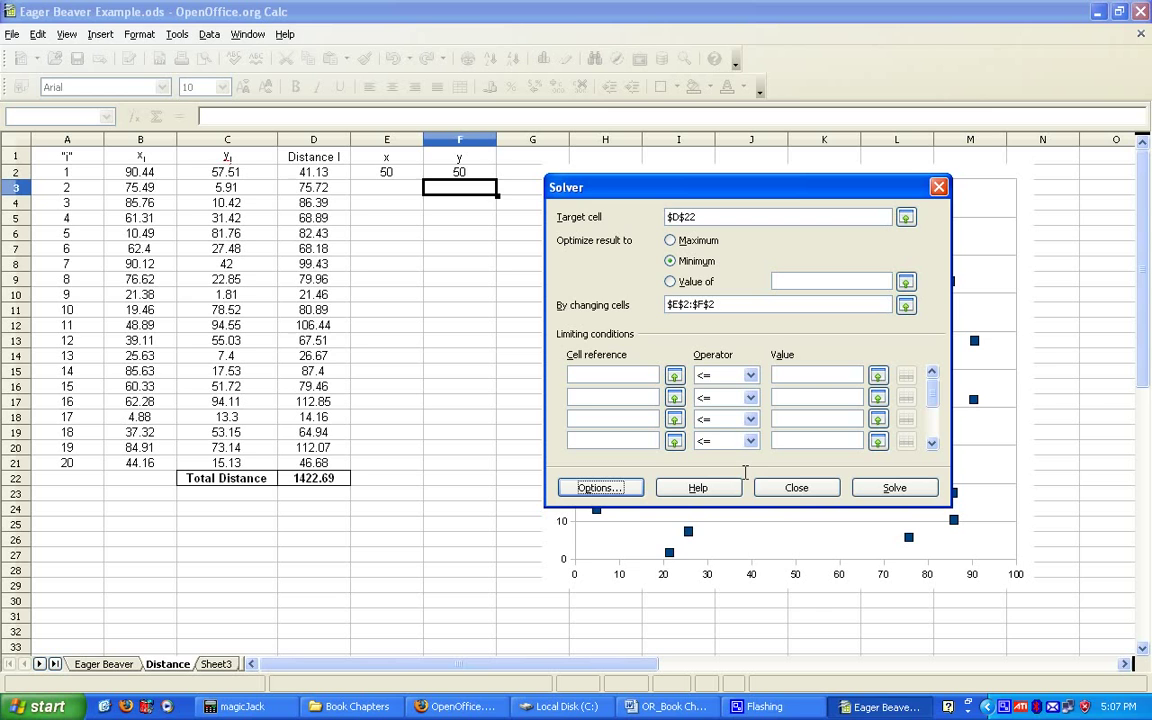